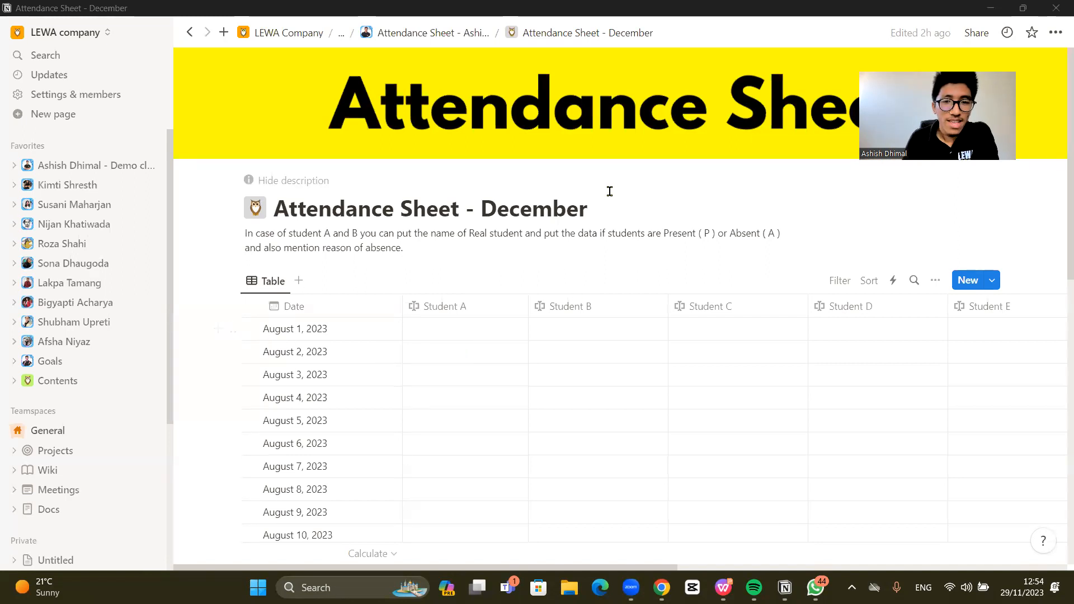
Step: Set the date of the attendance table's first row to November 1, 2023
click(480, 208)
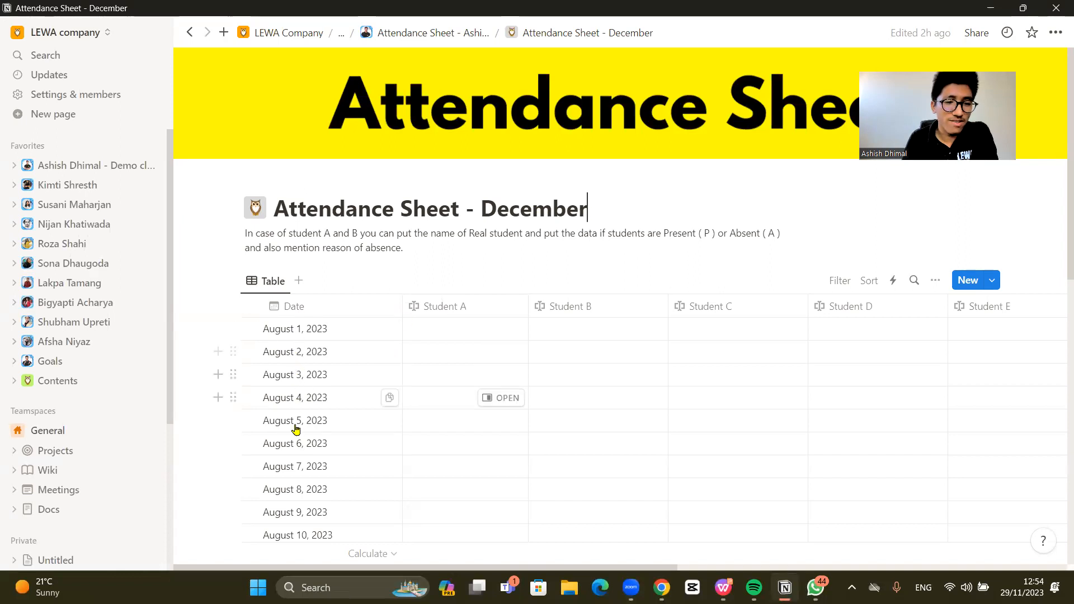
scroll(296, 429, down, 5)
scroll(297, 429, down, 4)
scroll(296, 429, up, 10)
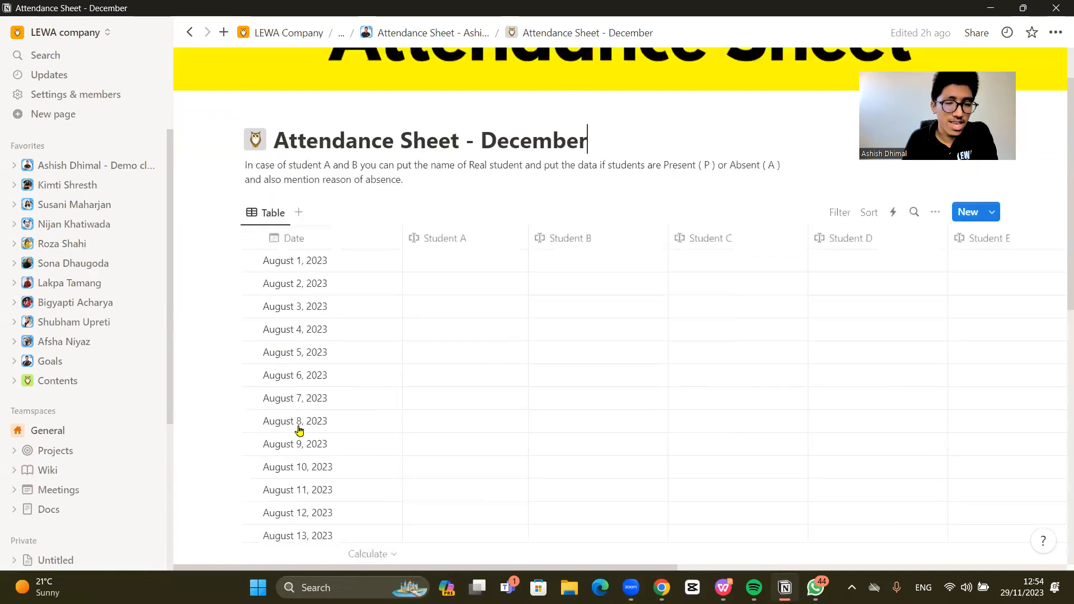
click(291, 329)
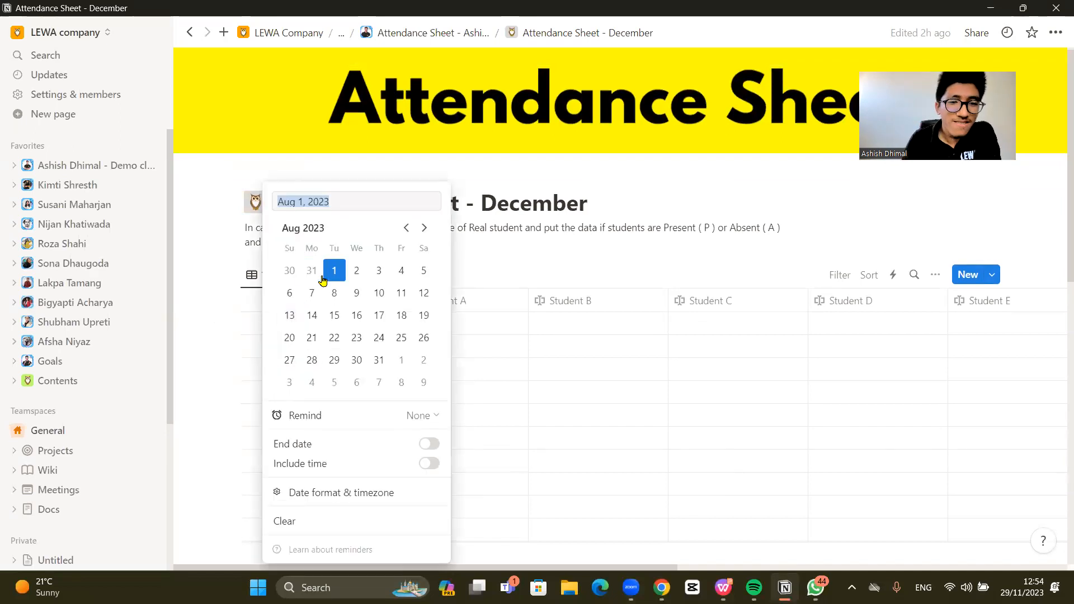
click(424, 231)
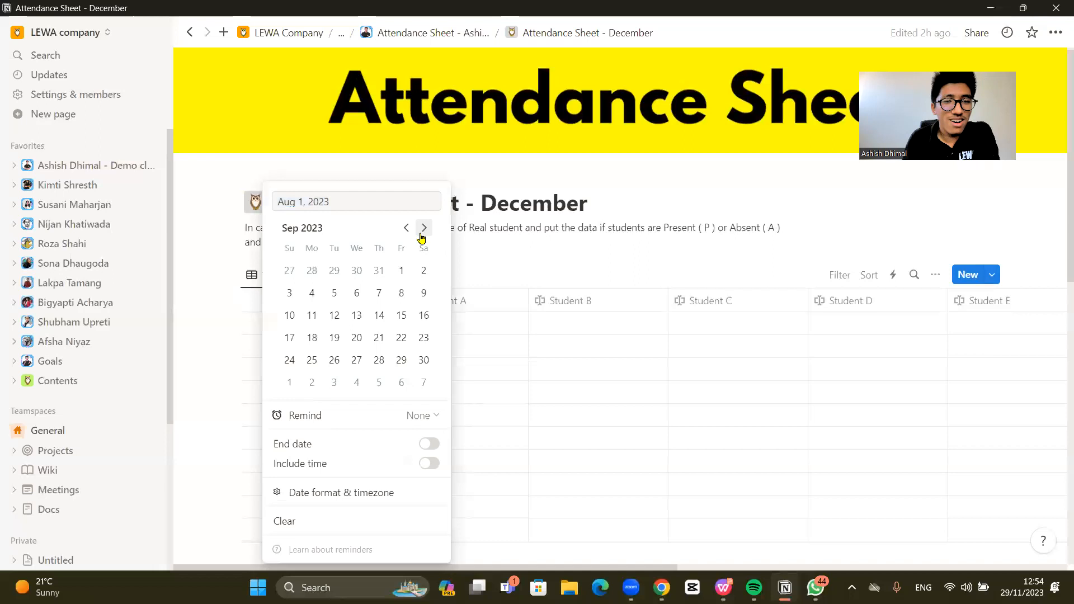
click(425, 234)
click(424, 234)
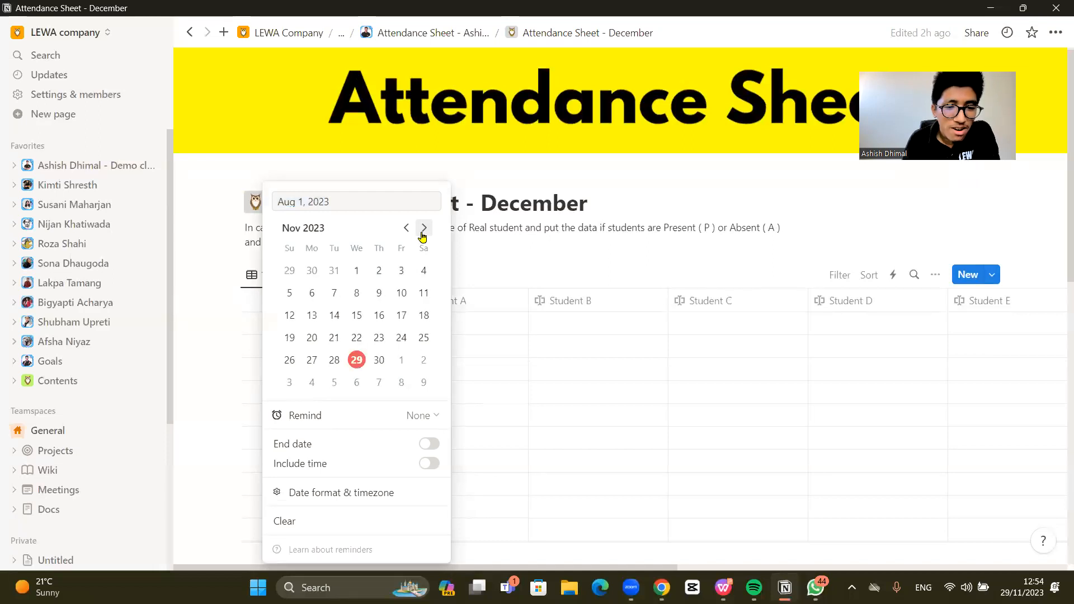
click(356, 274)
key(Escape)
Step: Set the second row's date to November 2, 2023
click(306, 352)
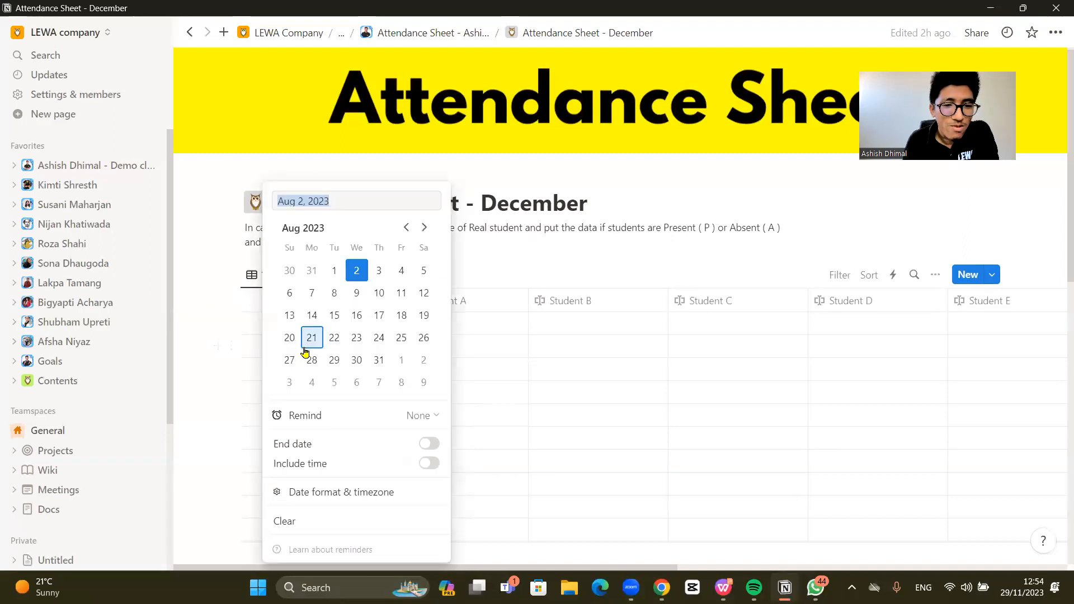
click(421, 230)
click(420, 231)
click(421, 231)
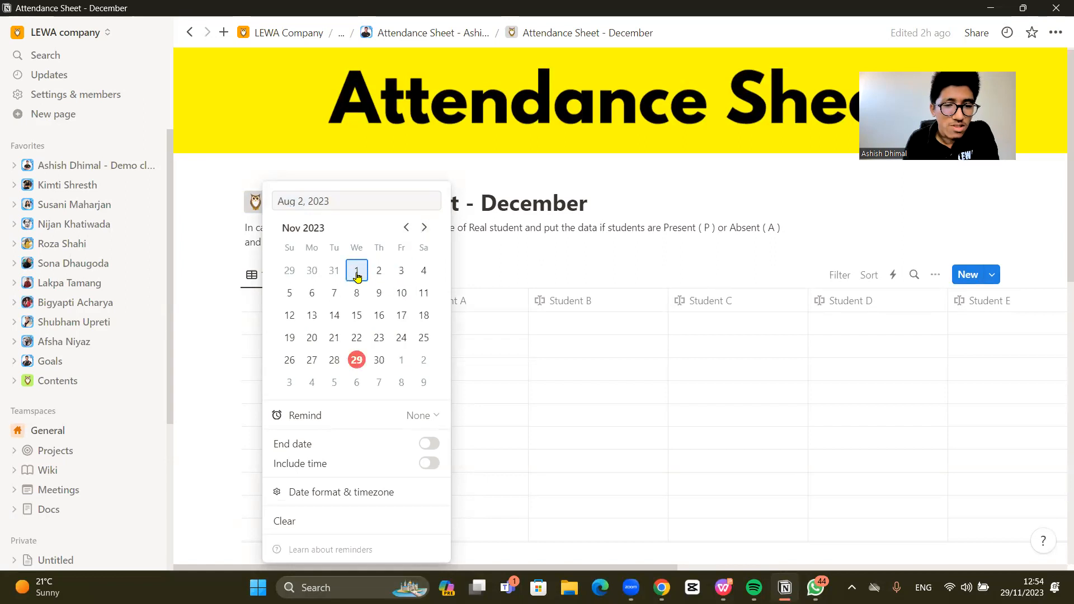
click(379, 273)
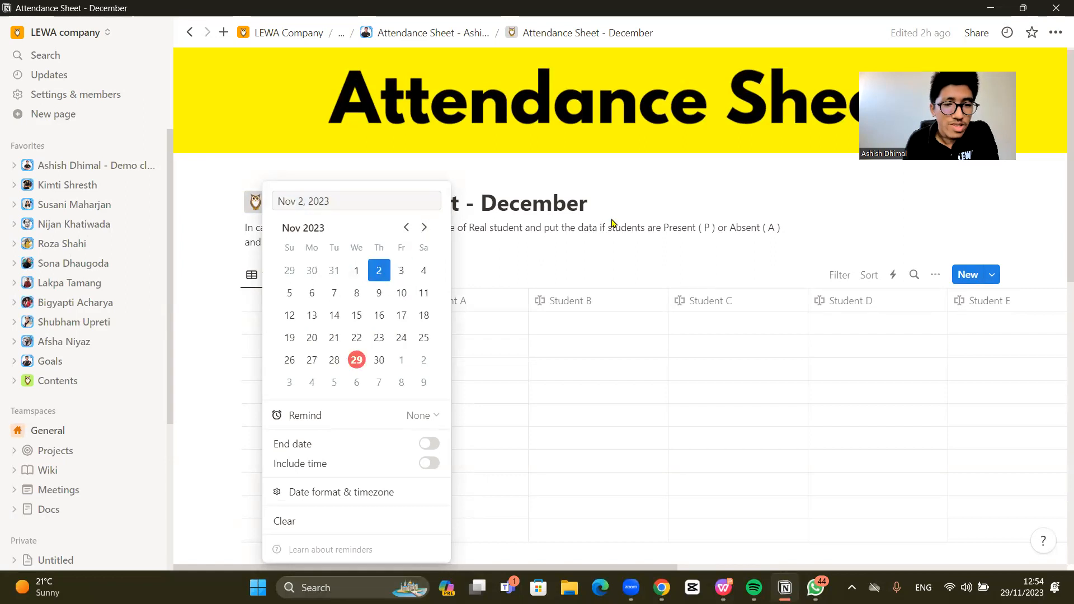
click(606, 301)
Step: Set the third row's date to November 3, 2023
scroll(291, 297, down, 1)
click(321, 300)
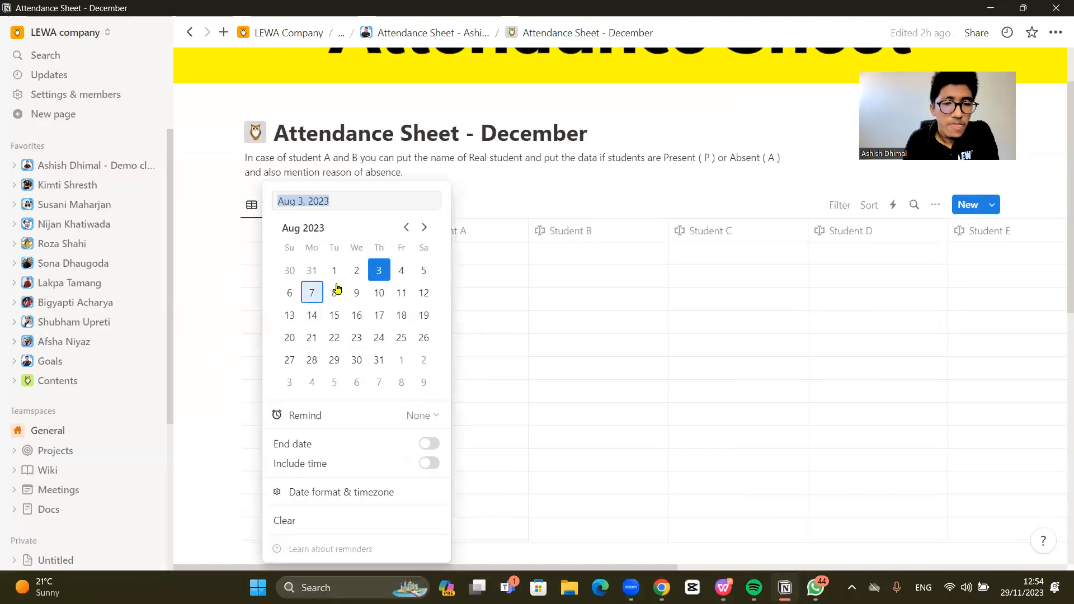
click(425, 231)
click(425, 230)
click(425, 229)
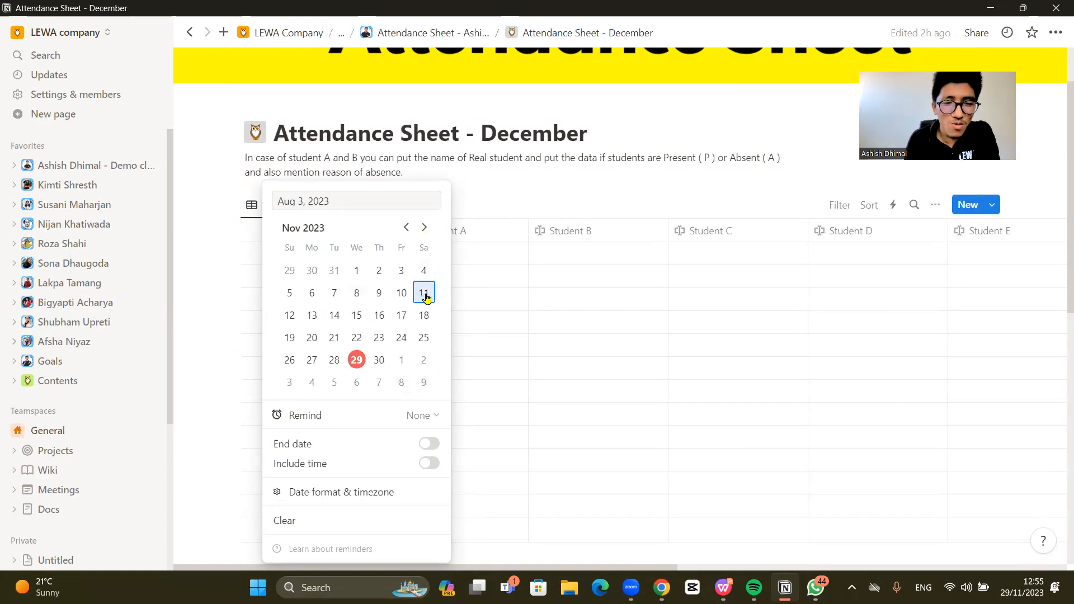
click(401, 271)
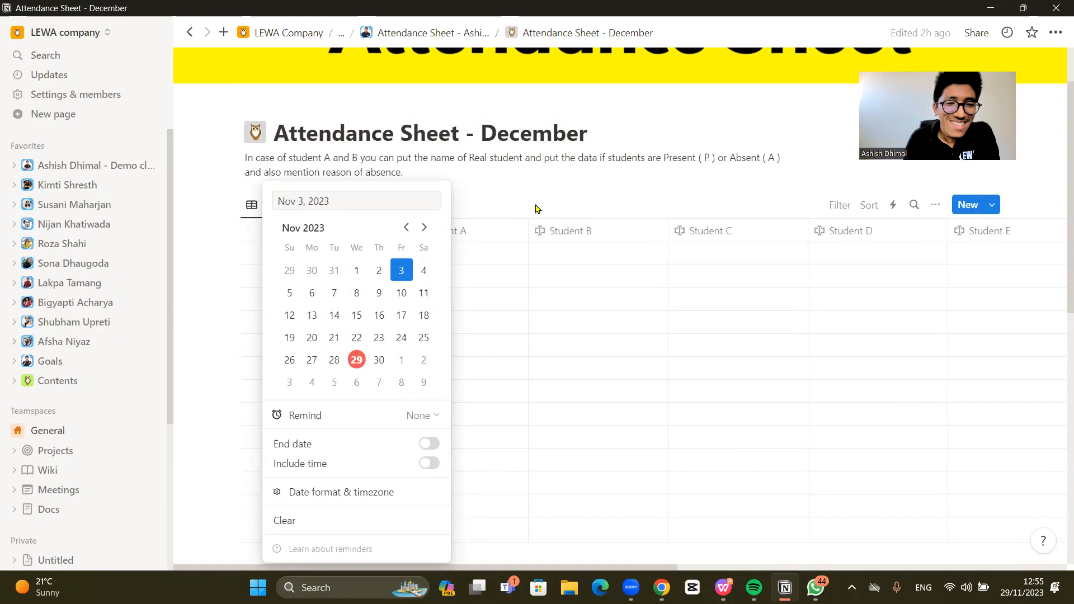
click(535, 209)
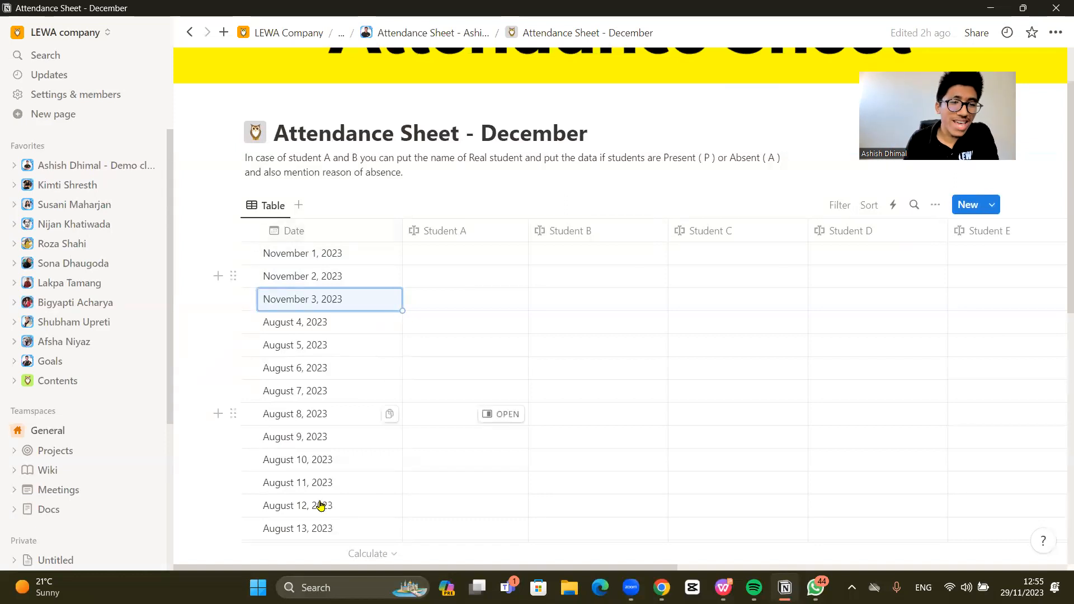
Step: Look over the attendance table's remaining date rows and its columns through to the last property
scroll(293, 348, down, 8)
scroll(297, 358, down, 3)
scroll(286, 280, up, 15)
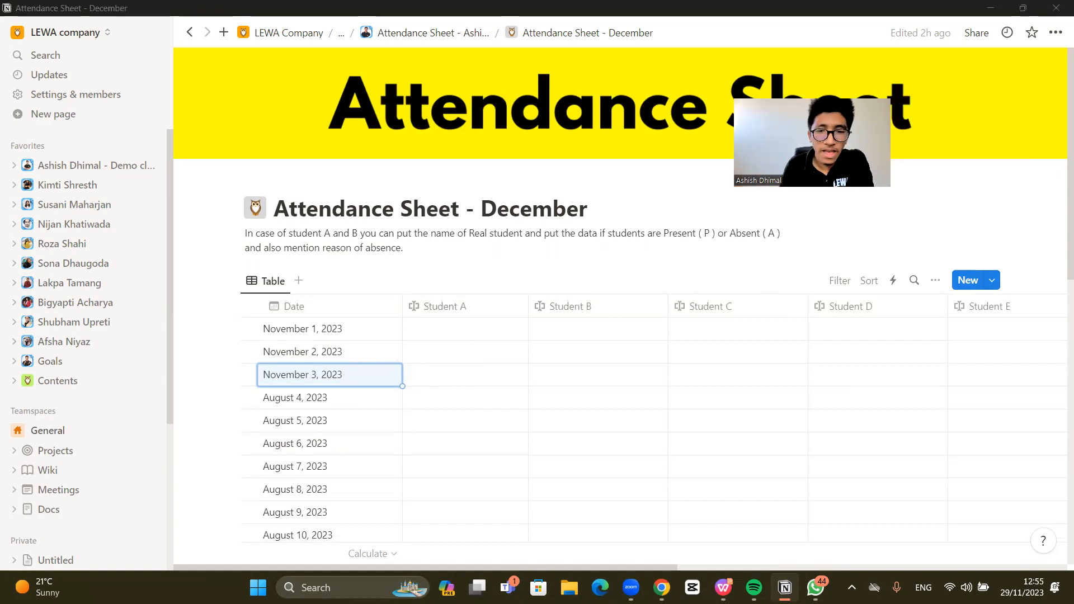
click(482, 209)
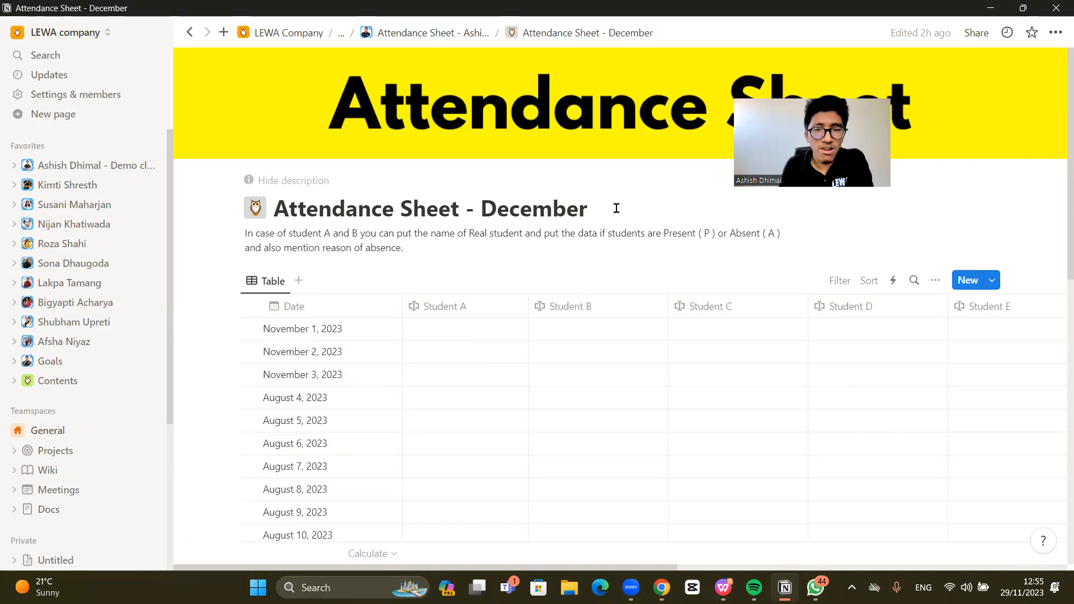
scroll(510, 277, down, 10)
scroll(338, 442, up, 10)
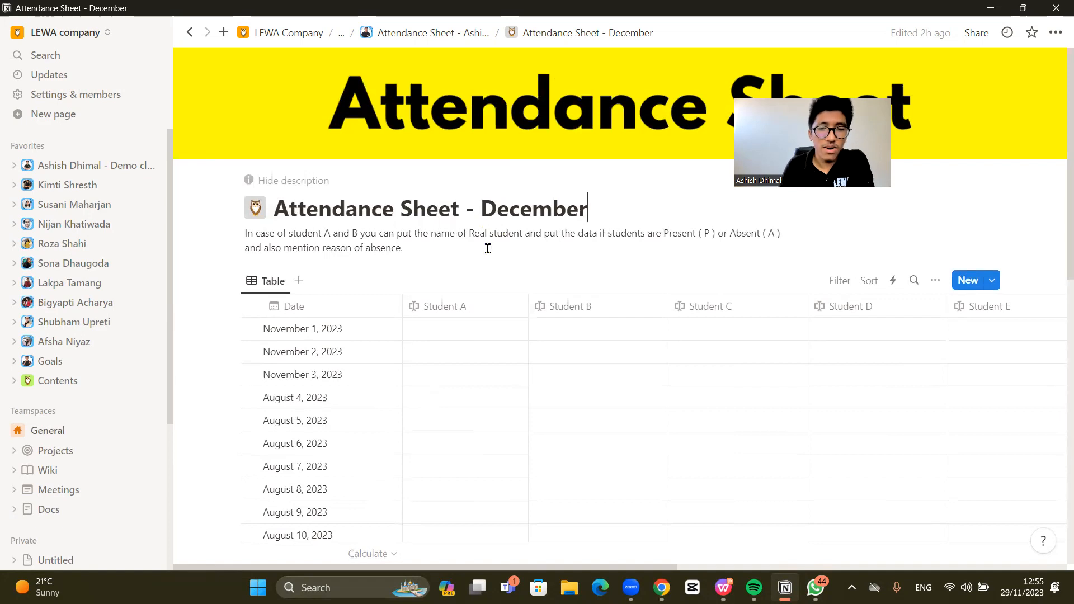
scroll(504, 290, down, 4)
drag(569, 568, 1052, 551)
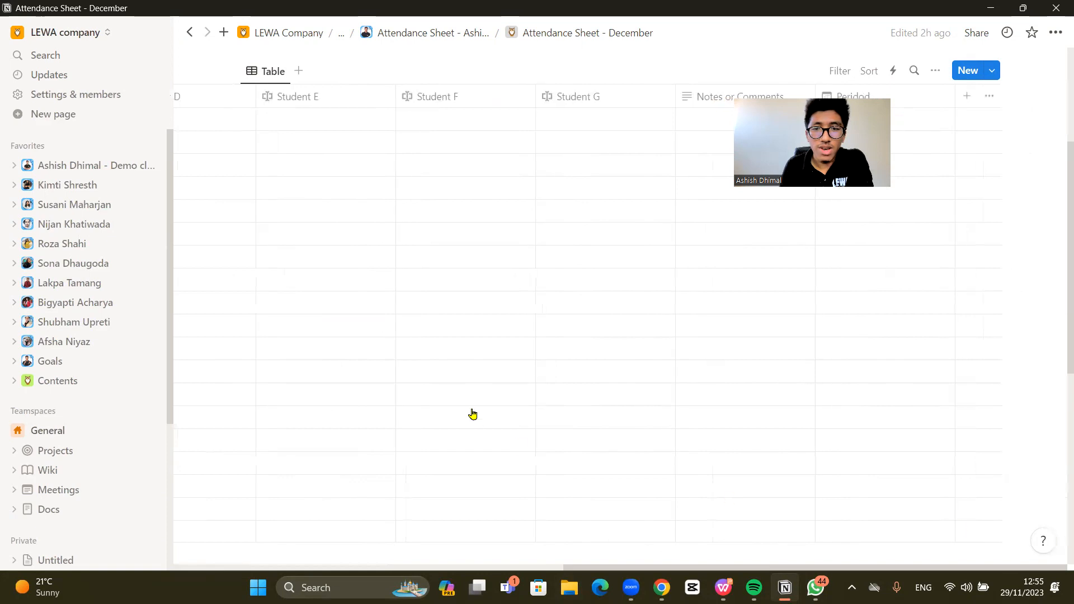
scroll(473, 414, up, 4)
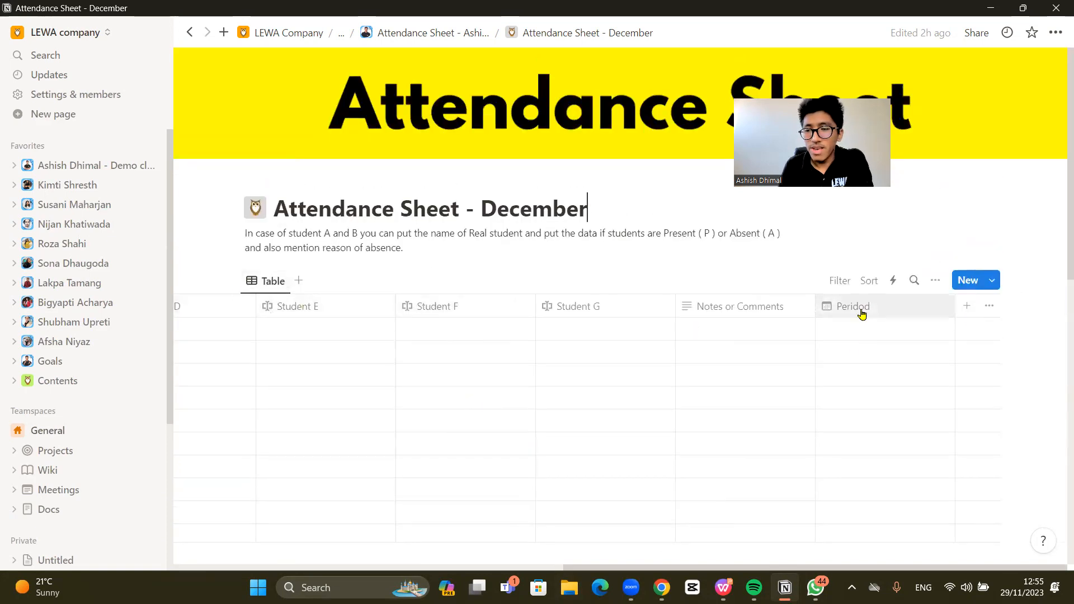
Step: Add a new property named Period to the attendance table and set its type to Date
click(966, 311)
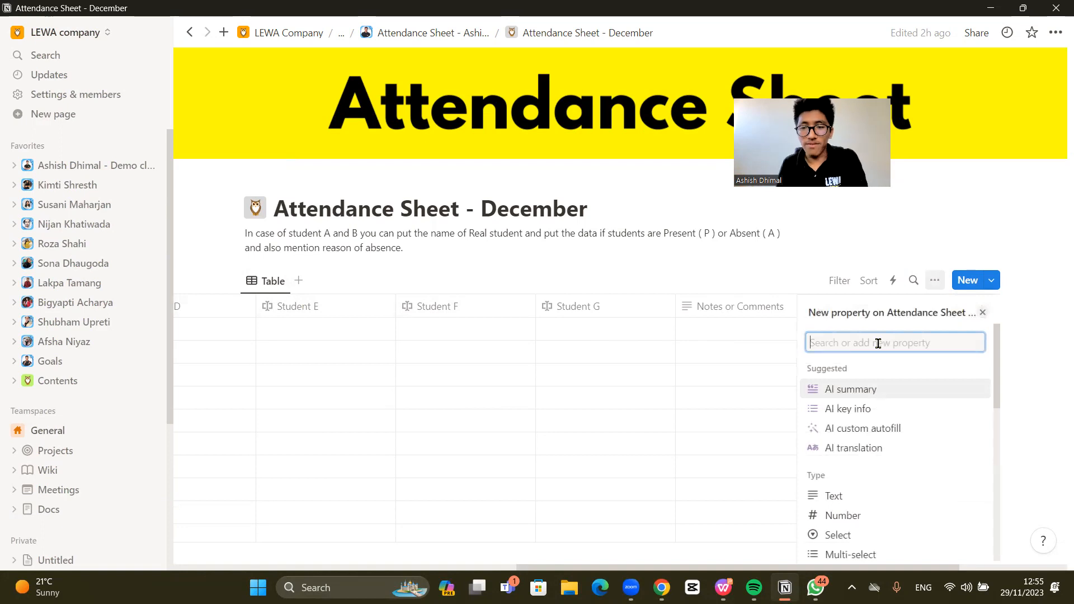
text(Period)
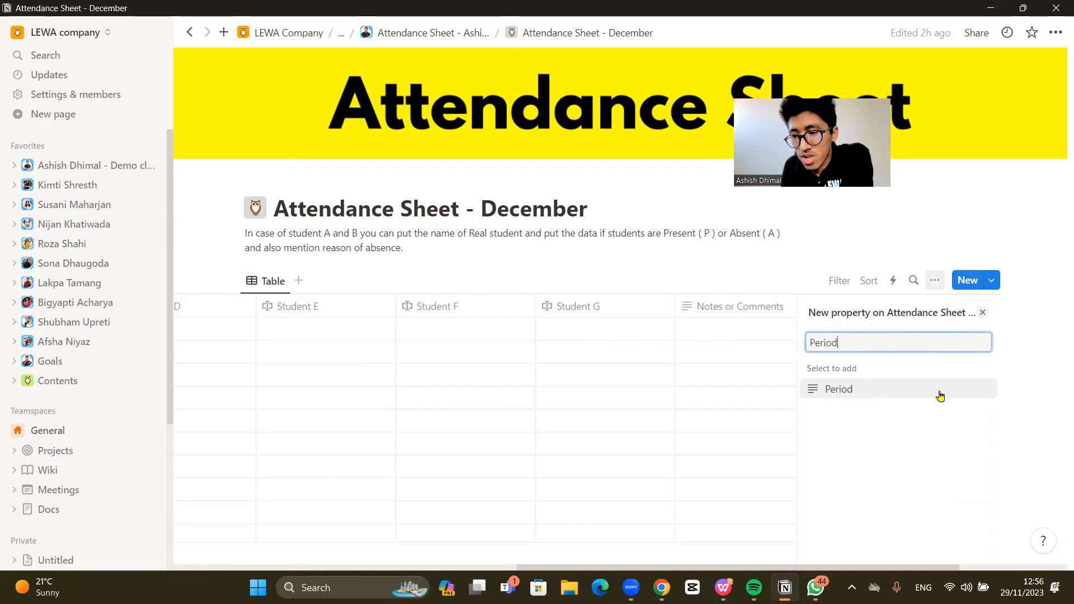
click(919, 390)
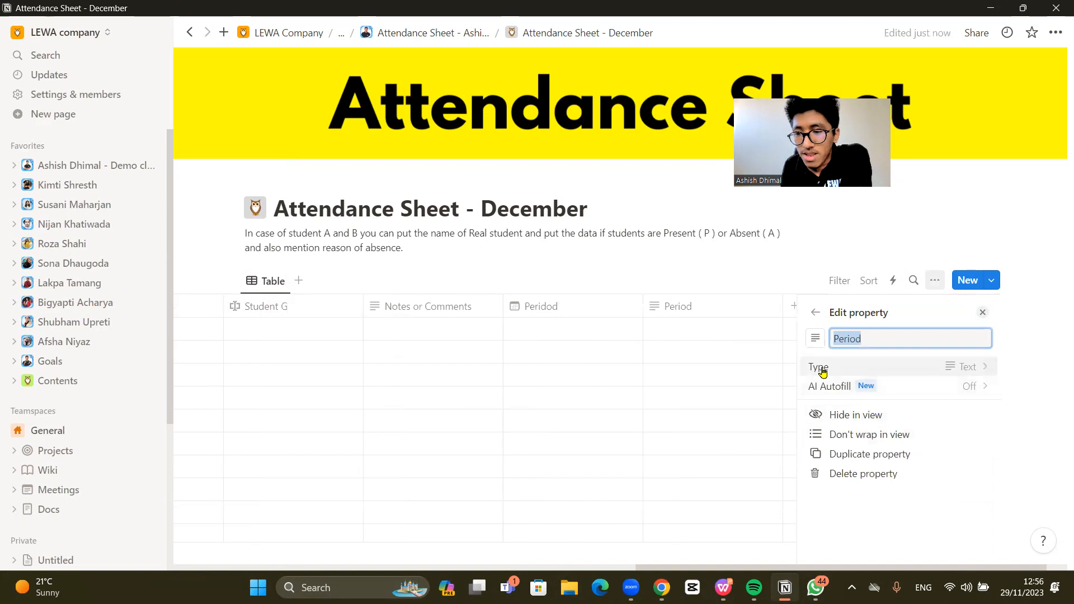
click(971, 367)
scroll(901, 425, down, 5)
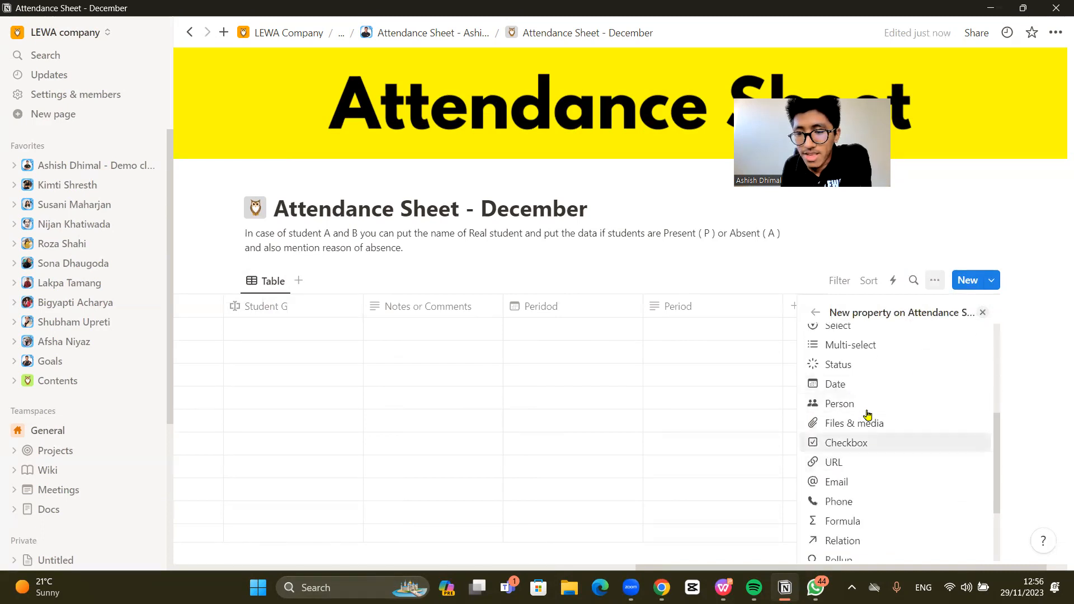
scroll(897, 499, up, 5)
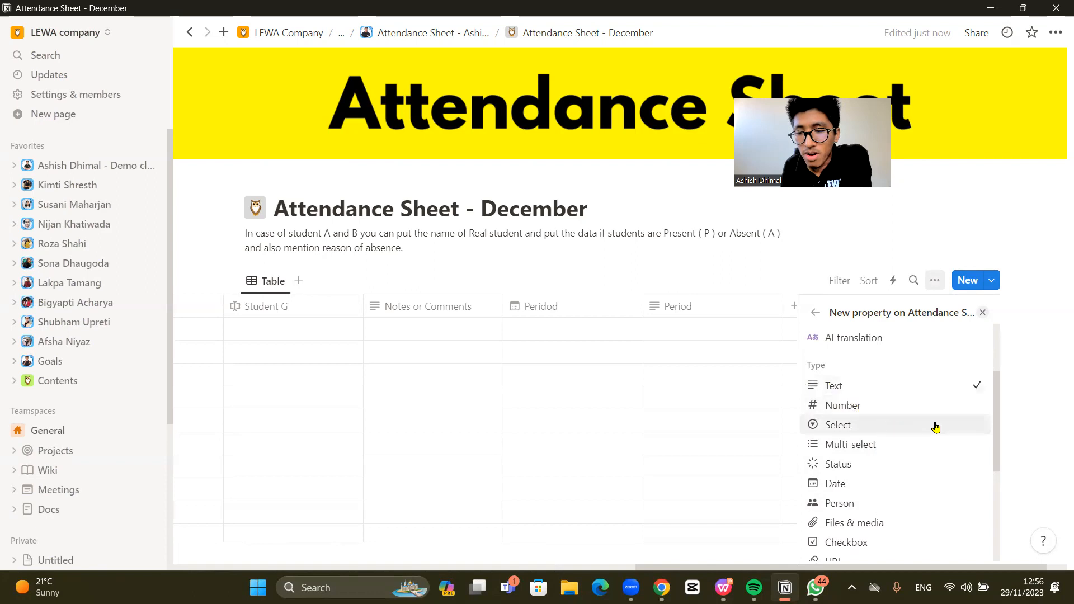
scroll(894, 426, down, 1)
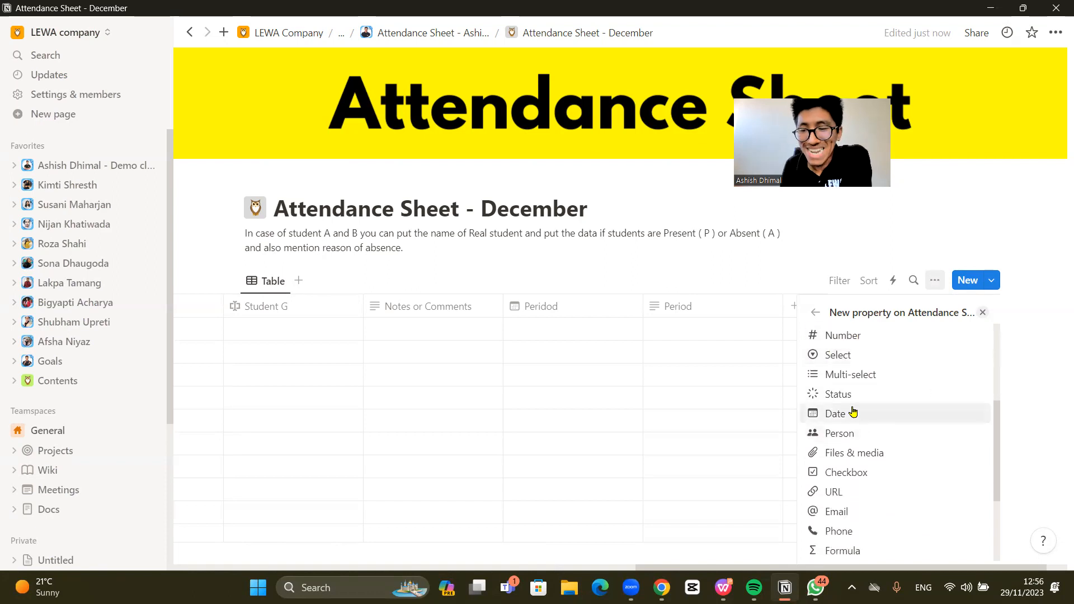
click(854, 415)
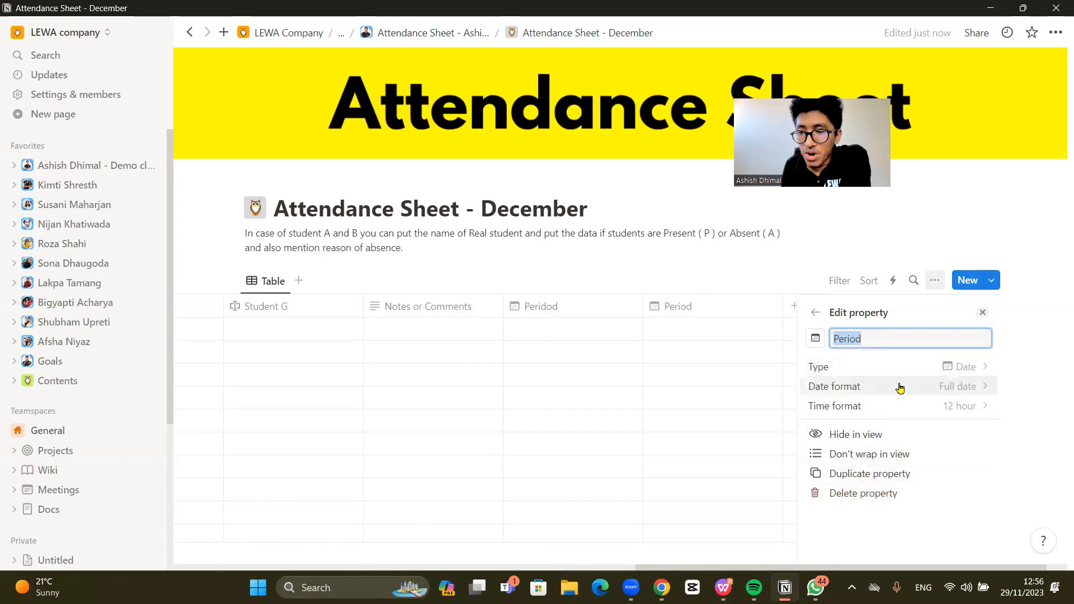
click(733, 418)
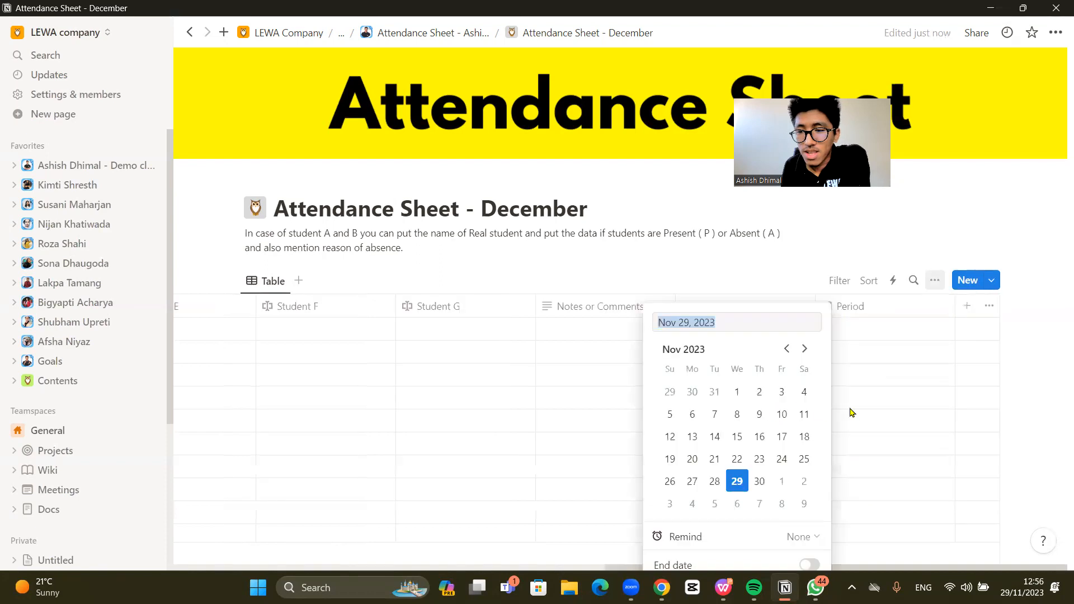
click(923, 401)
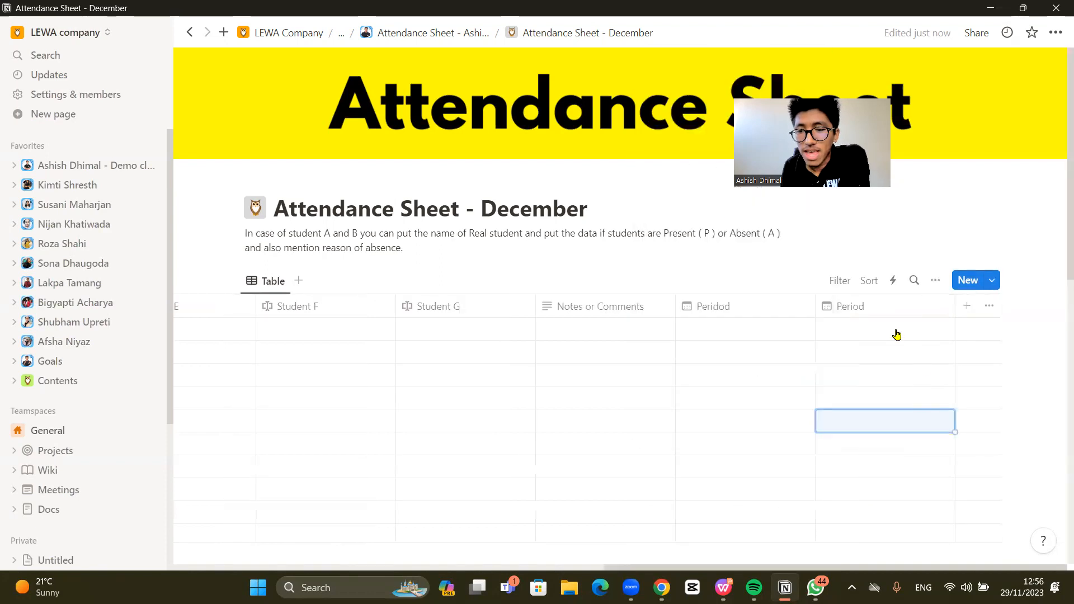
Step: Fill the first three cells of the Period column with November 1, November 2 and November 3, 2023
click(864, 337)
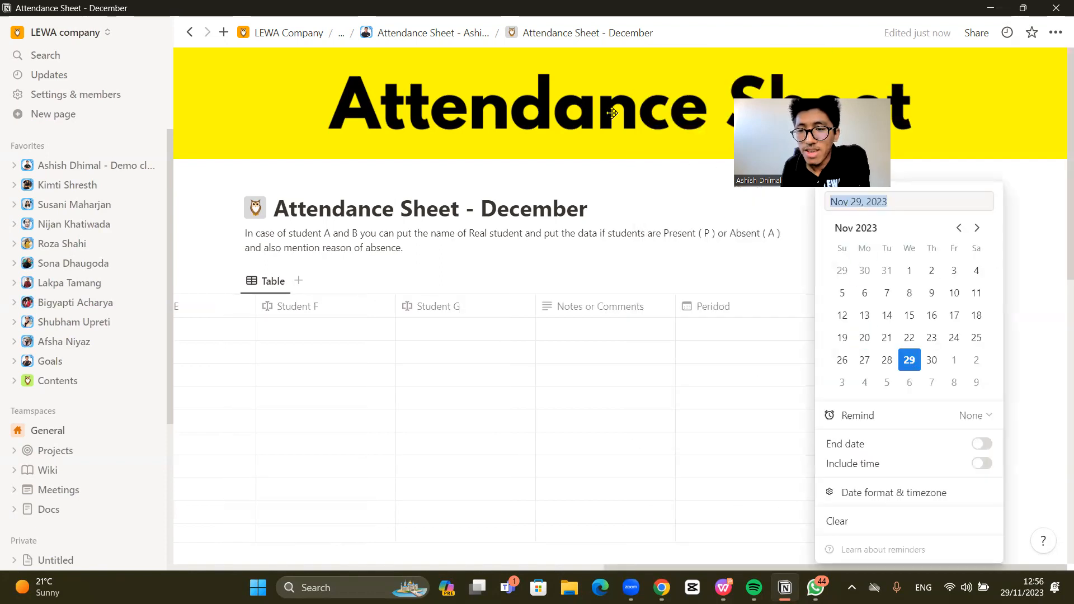
click(909, 270)
click(731, 360)
click(853, 358)
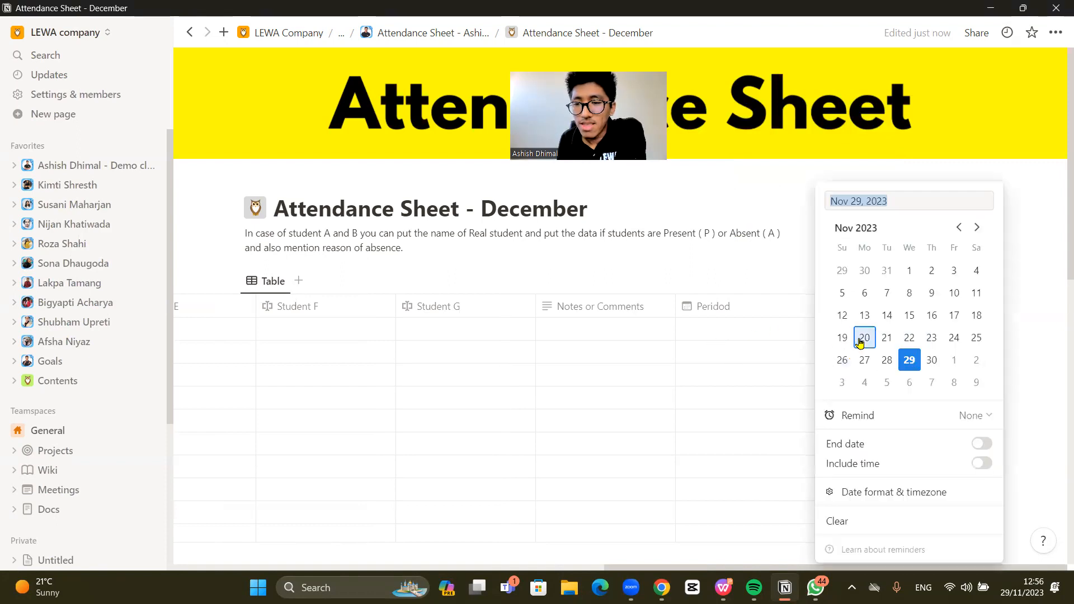
click(931, 270)
key(Escape)
click(860, 376)
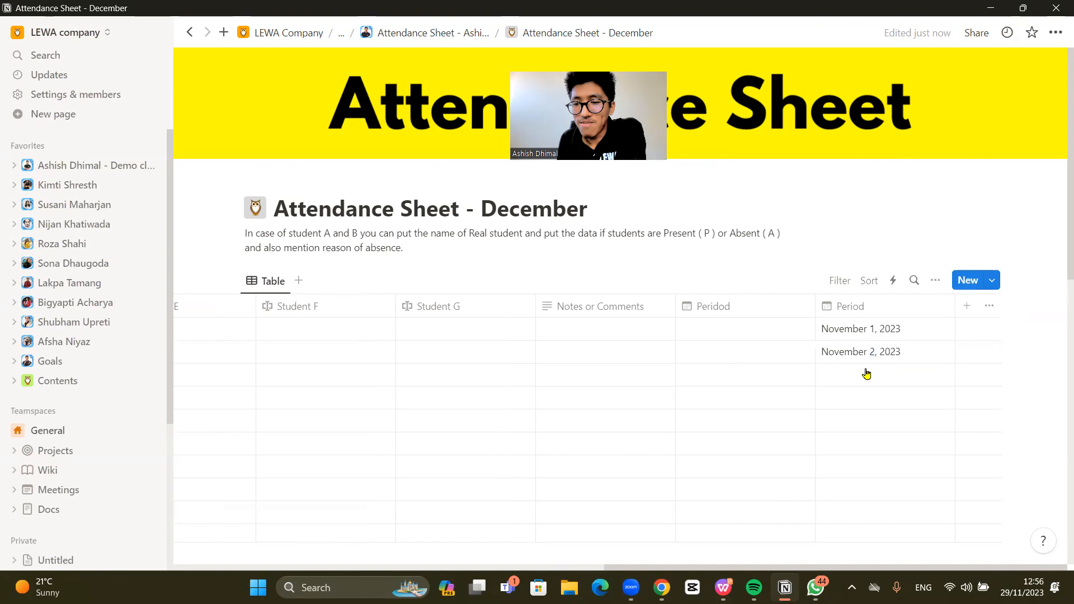
click(953, 270)
key(Escape)
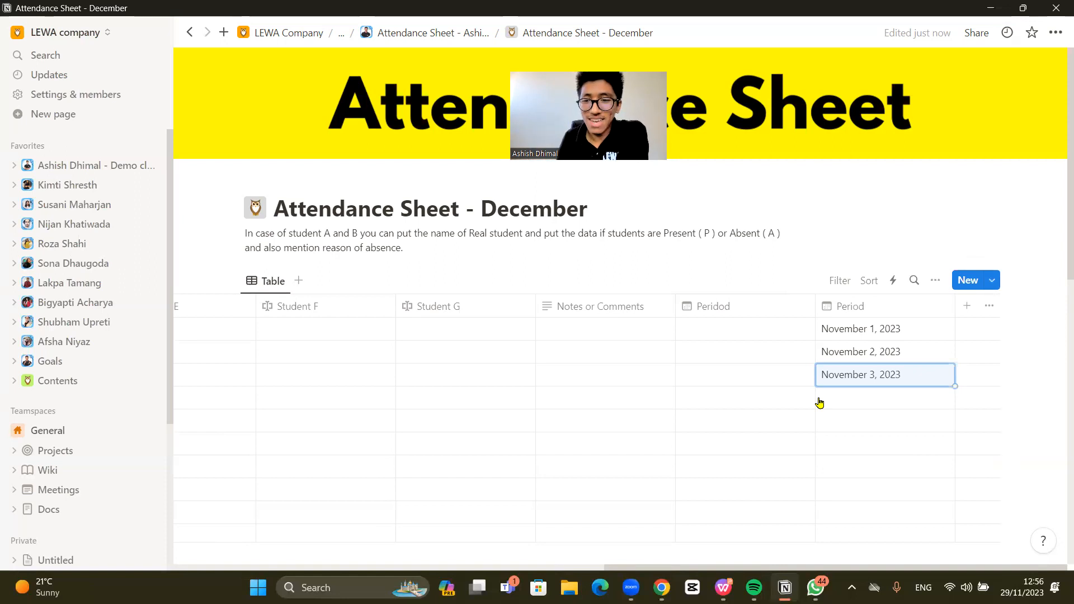
click(841, 404)
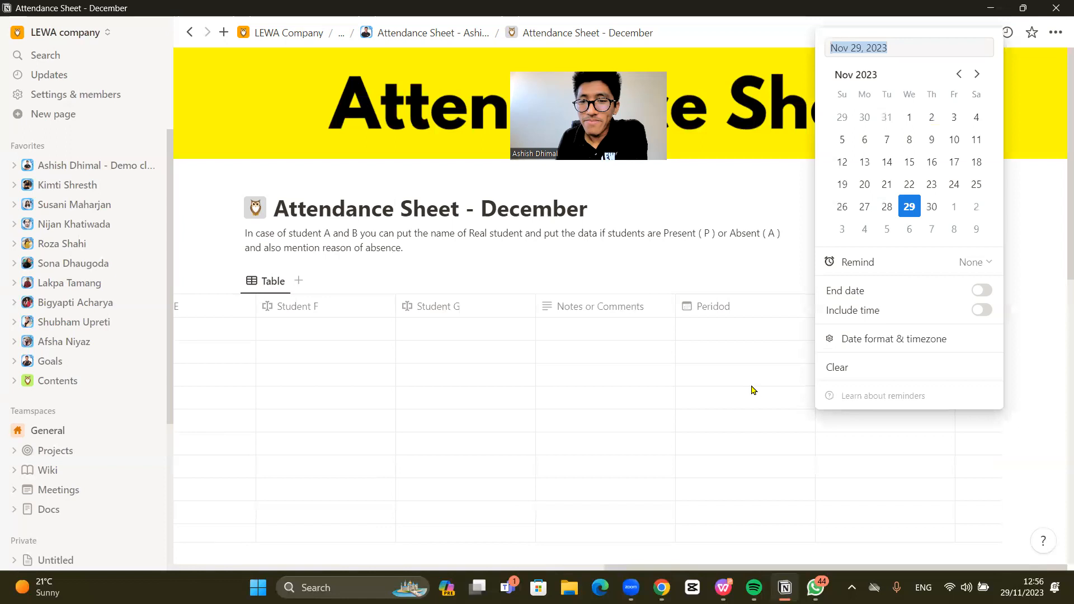
key(Escape)
Step: Move the Period column between the Date and Student A columns
drag(856, 312, 405, 308)
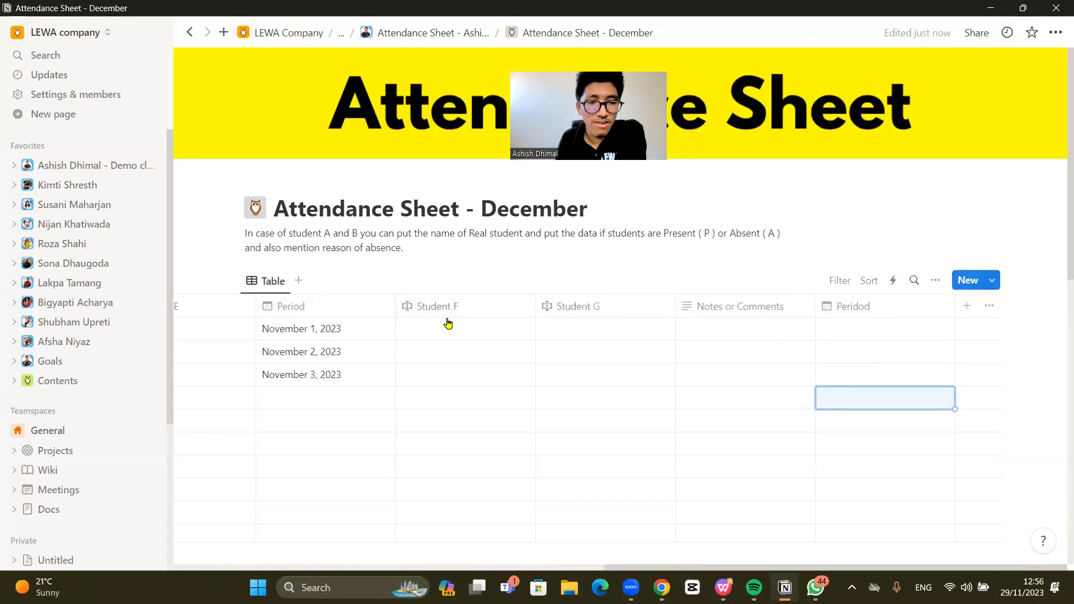
drag(286, 311, 427, 266)
Step: Set the fourth row's Date in the attendance table to November 4, 2023
scroll(427, 249, down, 2)
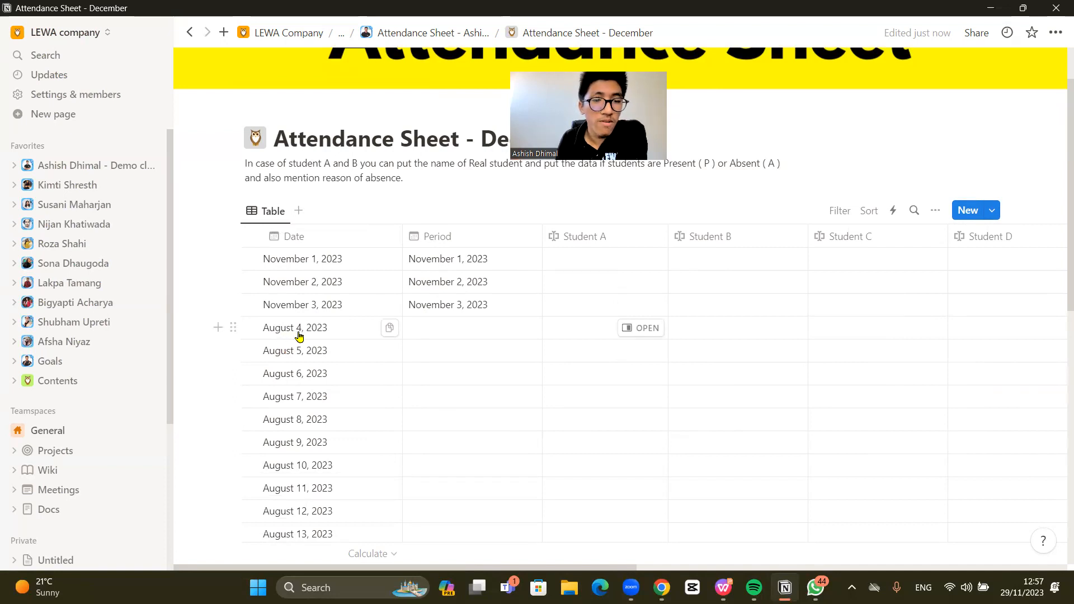
click(298, 335)
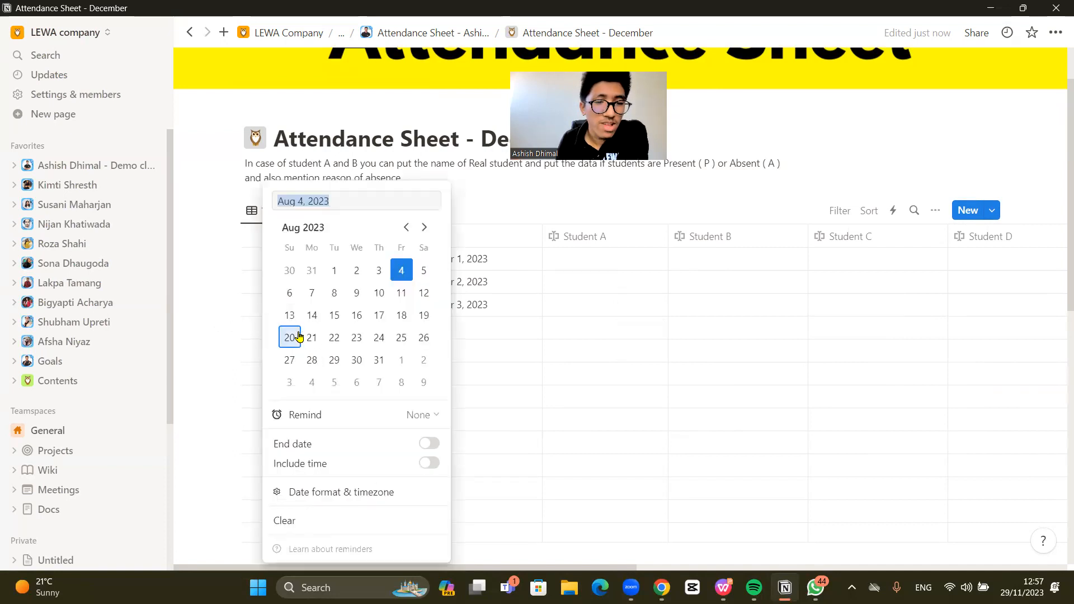
click(423, 227)
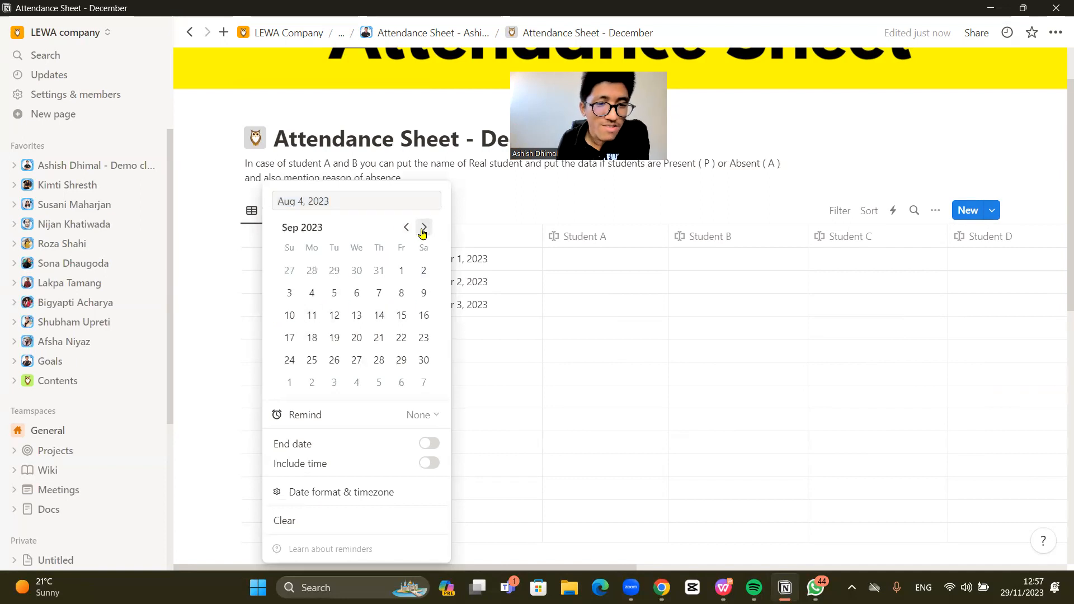
click(423, 228)
click(423, 227)
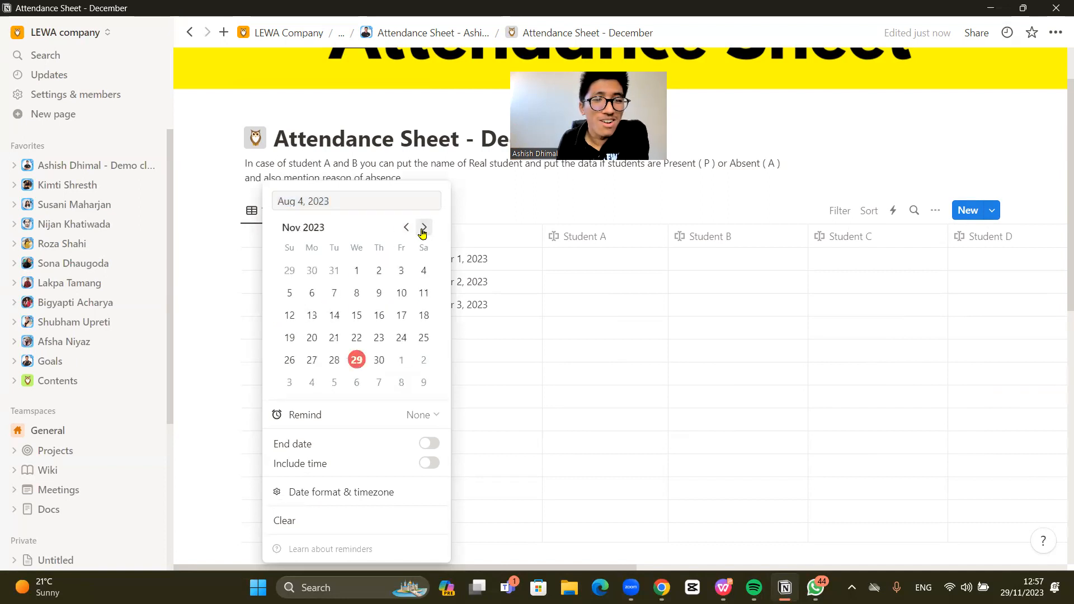
click(424, 271)
key(Escape)
Step: Fill the fourth, fifth and sixth cells of the Period column with November 4, November 5 and November 6, 2023
click(425, 335)
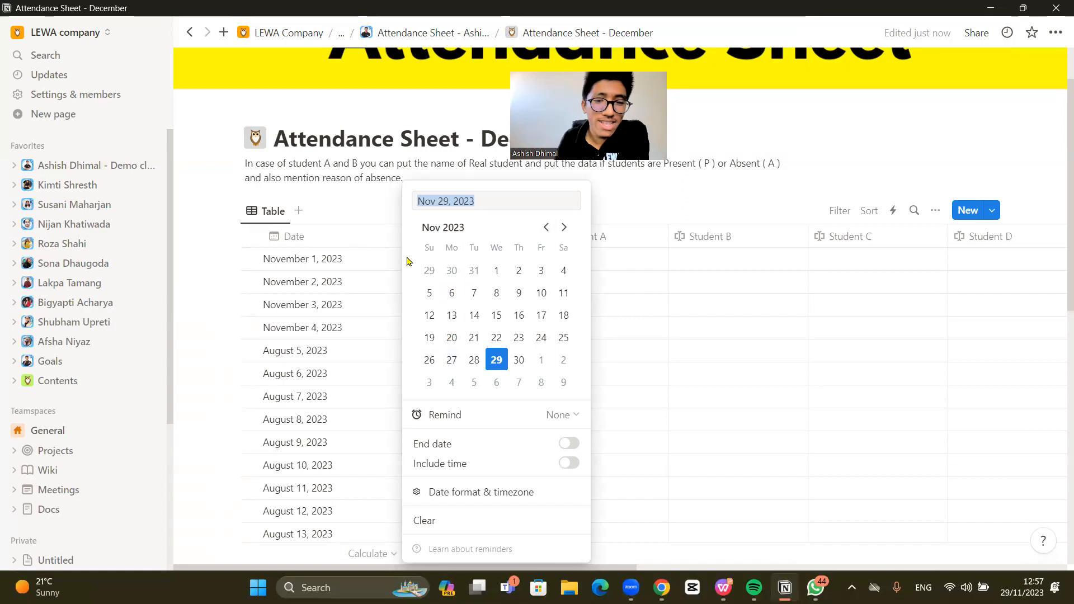
click(566, 272)
key(Escape)
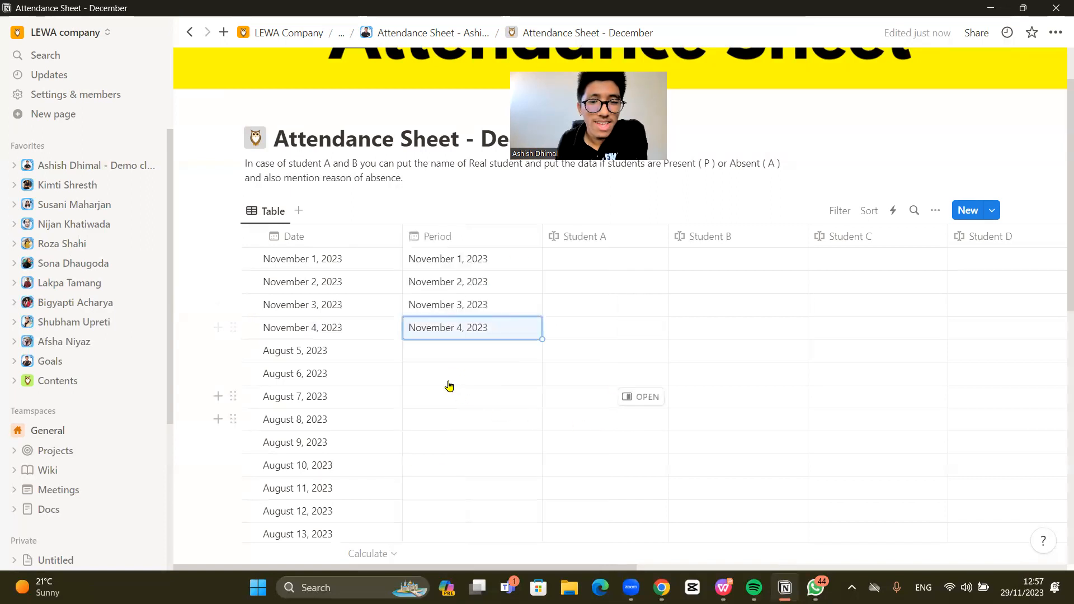
click(419, 351)
click(429, 293)
key(Escape)
click(432, 375)
click(448, 293)
key(Escape)
click(438, 401)
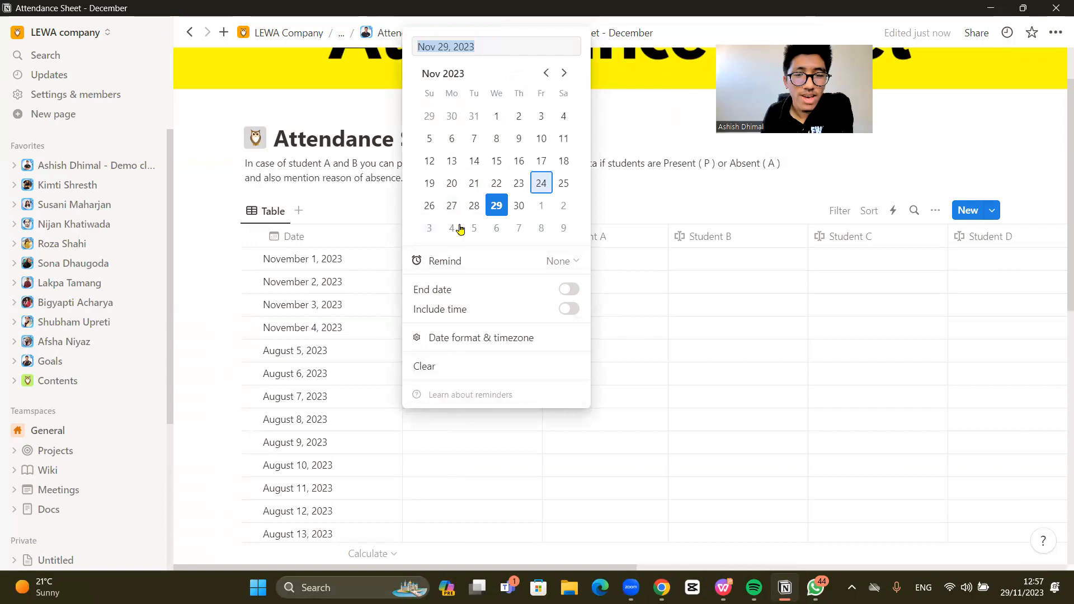
key(Escape)
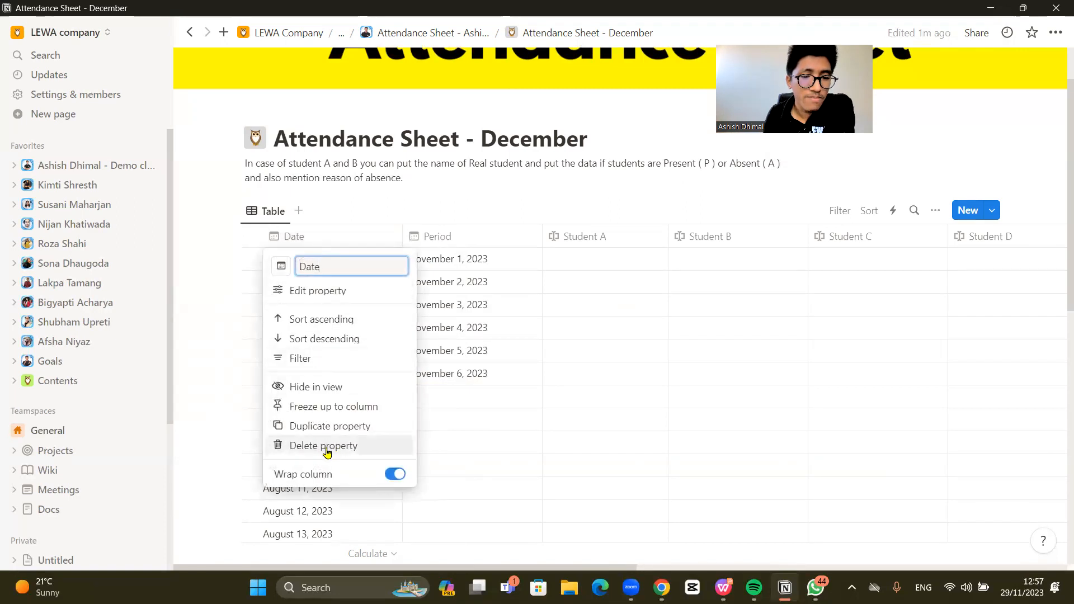
Step: Delete the original Date property from the attendance table and rename the Period property to Date
click(330, 455)
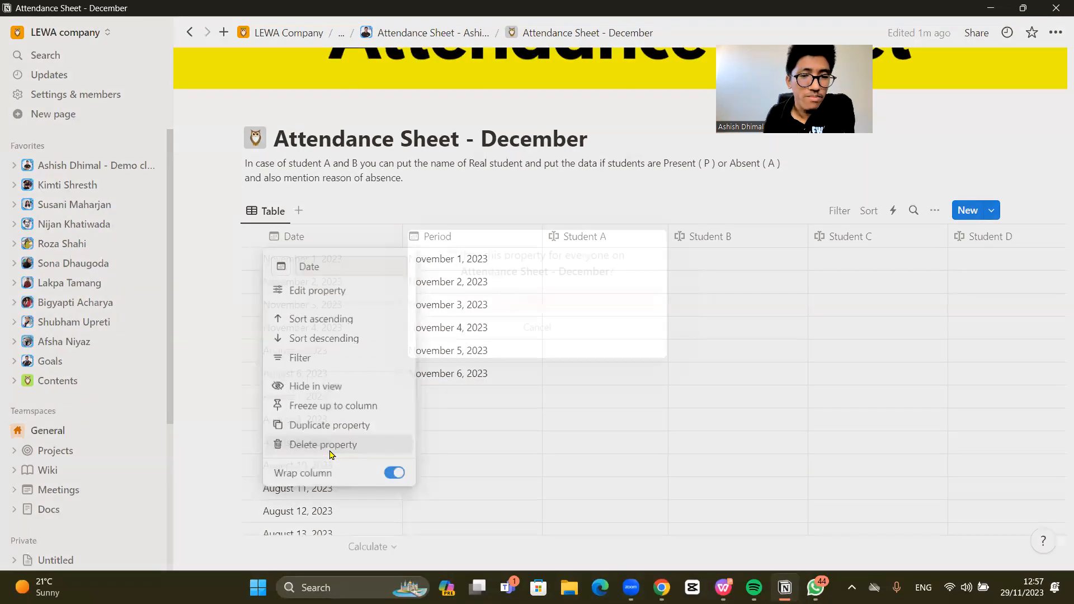
click(550, 305)
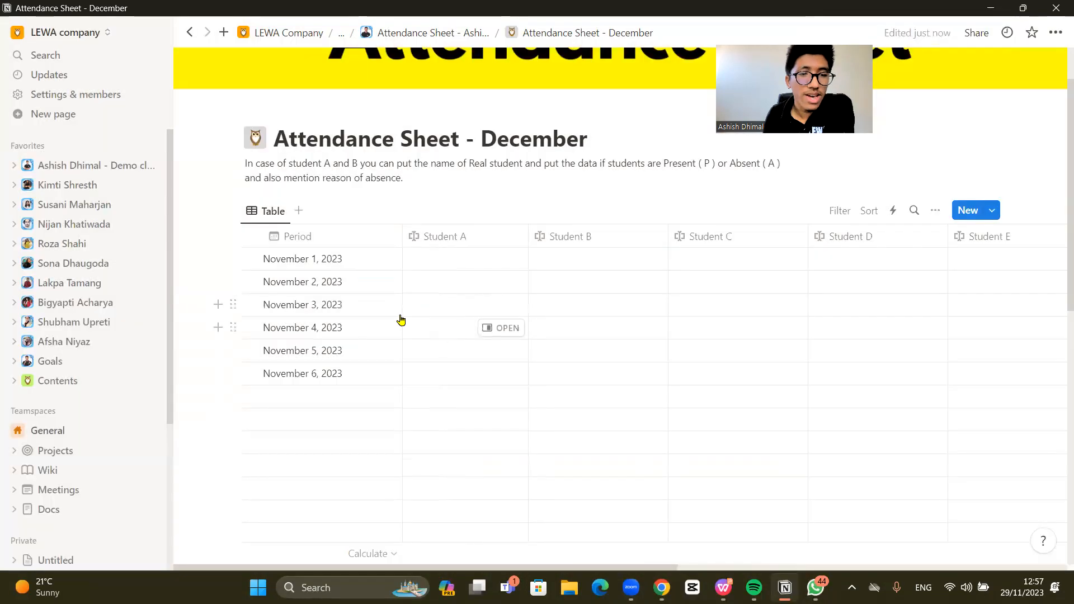
click(307, 241)
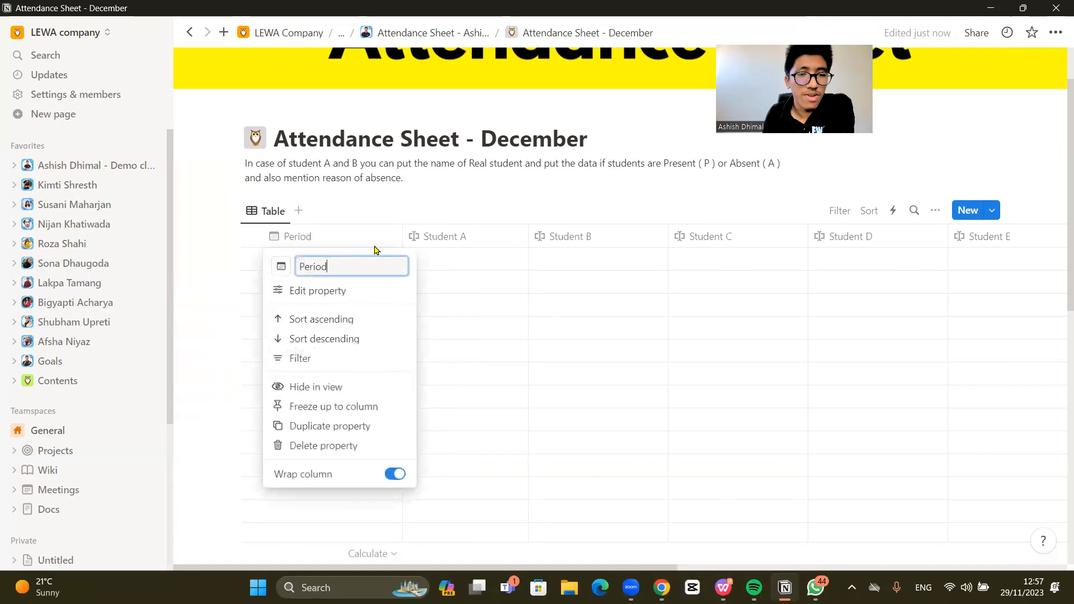
double_click(340, 261)
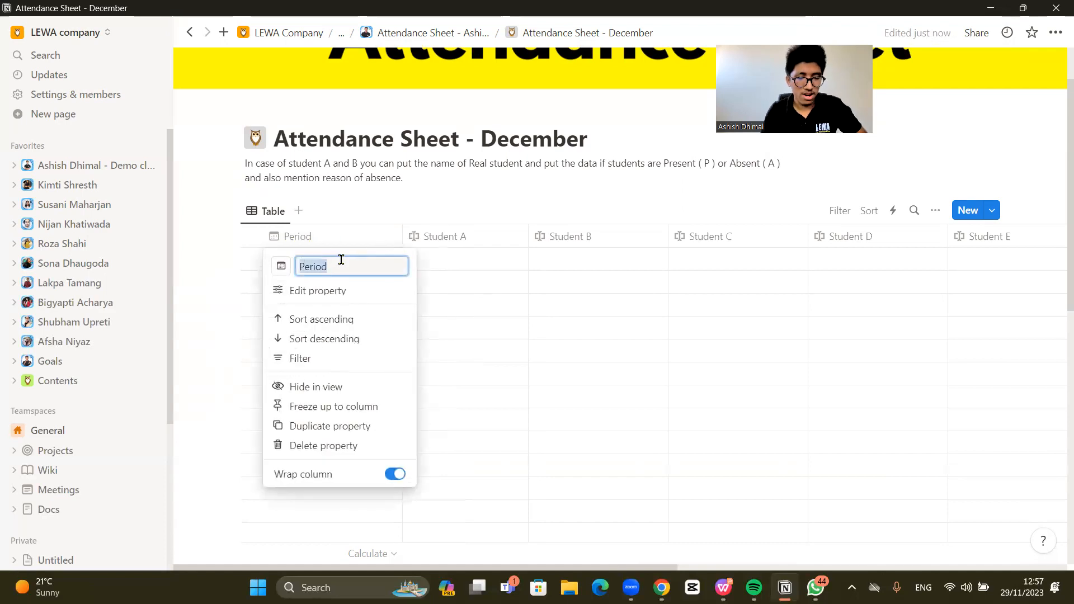
text(Date)
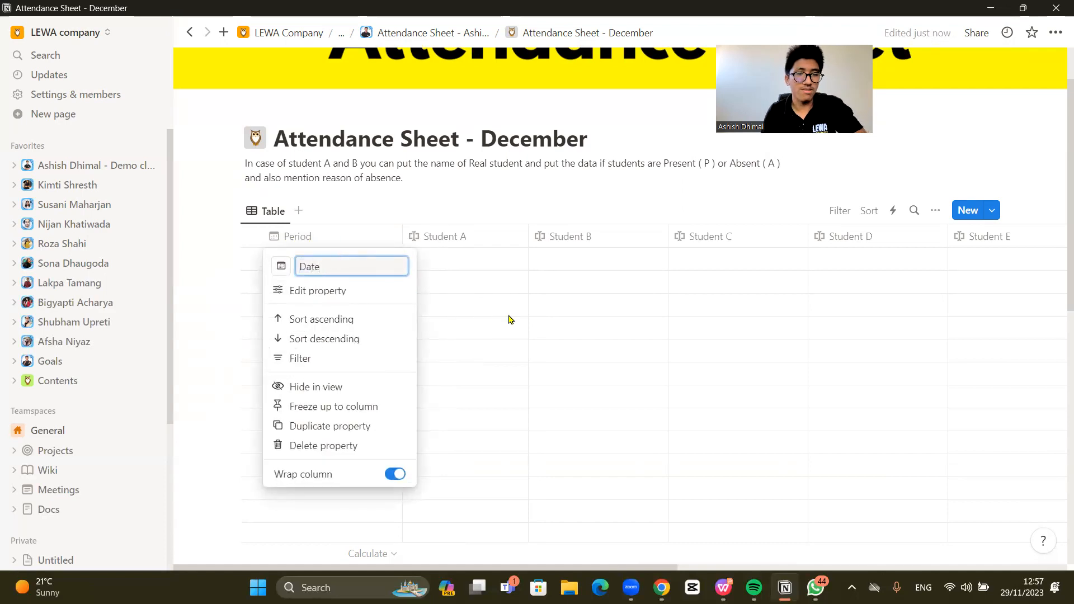
click(616, 360)
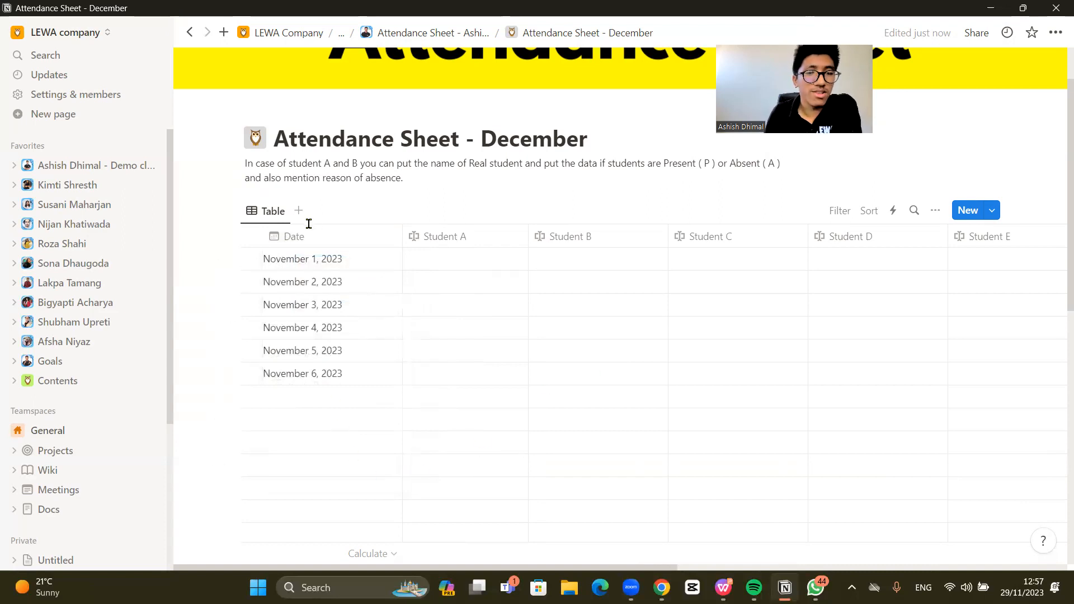
Step: Fill the seventh, eighth and ninth rows of the Date column with November 7, November 8 and November 9, 2023
click(299, 402)
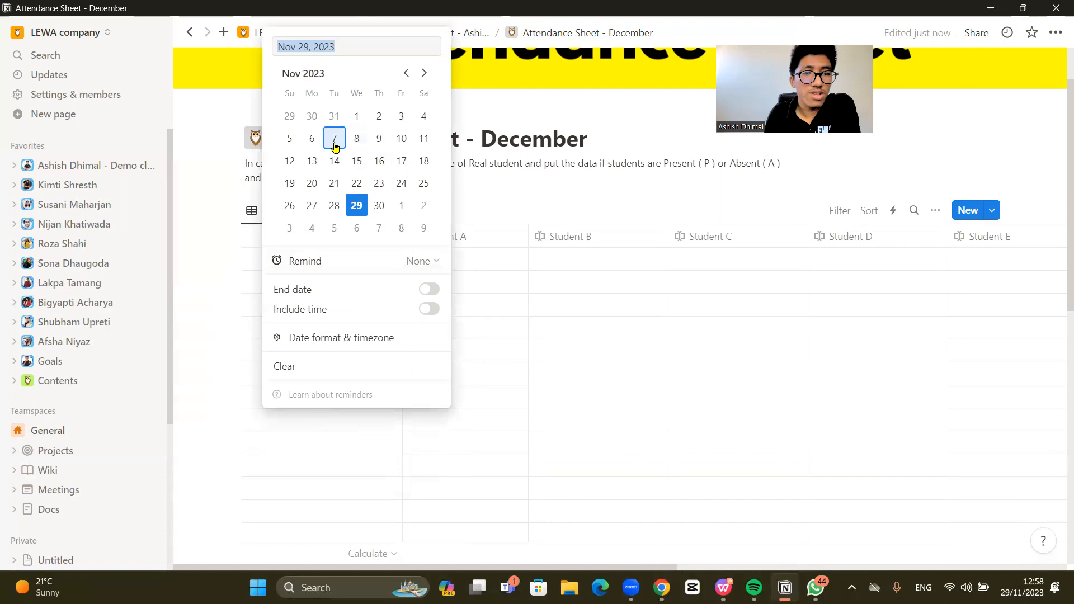
click(334, 147)
click(294, 429)
click(286, 423)
click(357, 162)
click(308, 453)
click(288, 451)
click(289, 444)
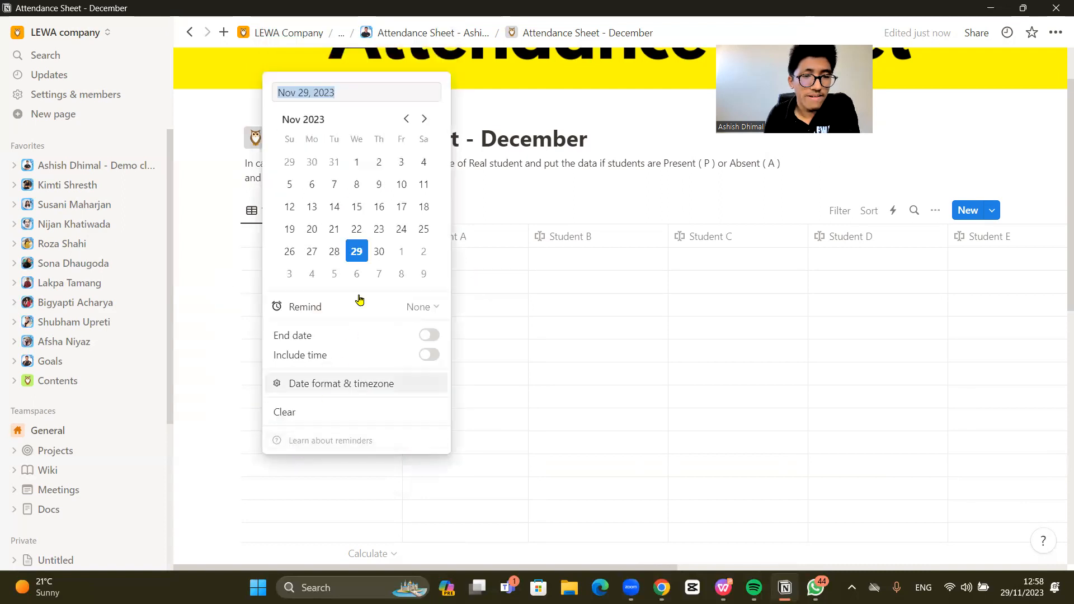
click(378, 184)
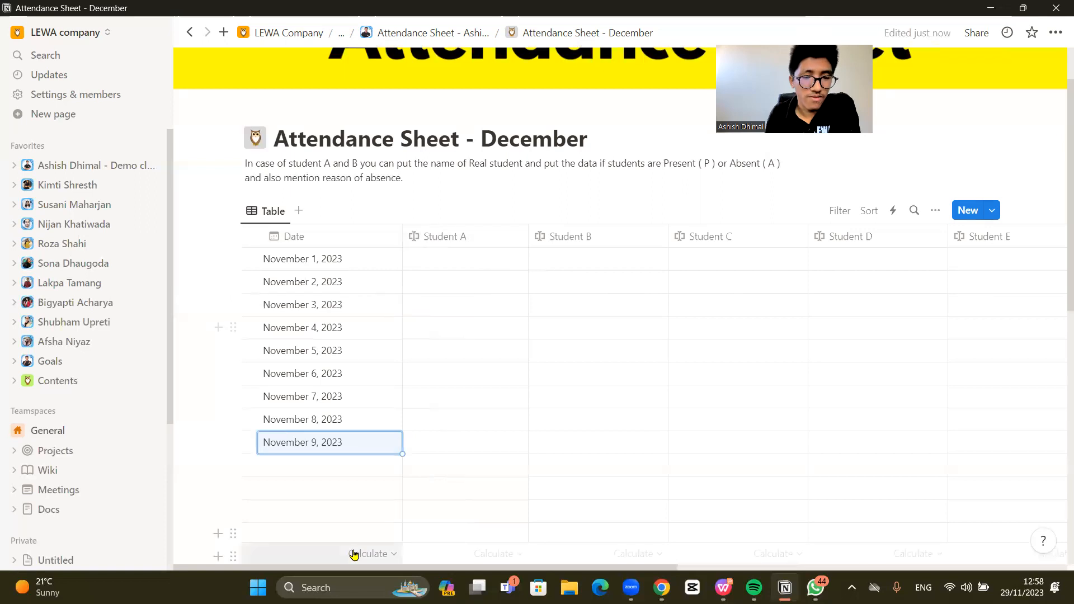
Step: Add a new property named Duration at the end of the attendance table
drag(356, 566, 947, 555)
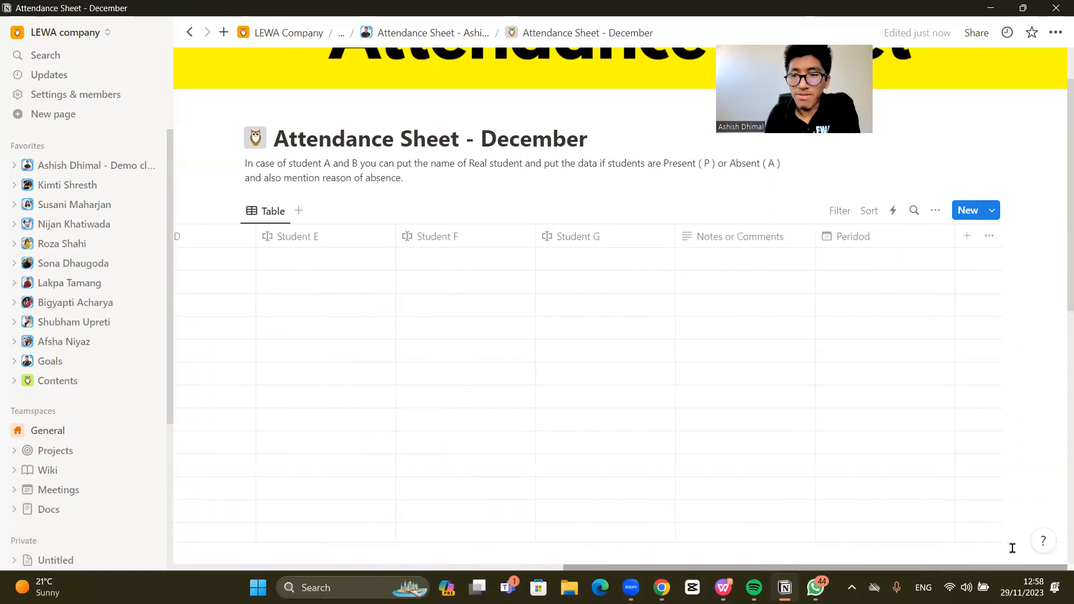
click(969, 240)
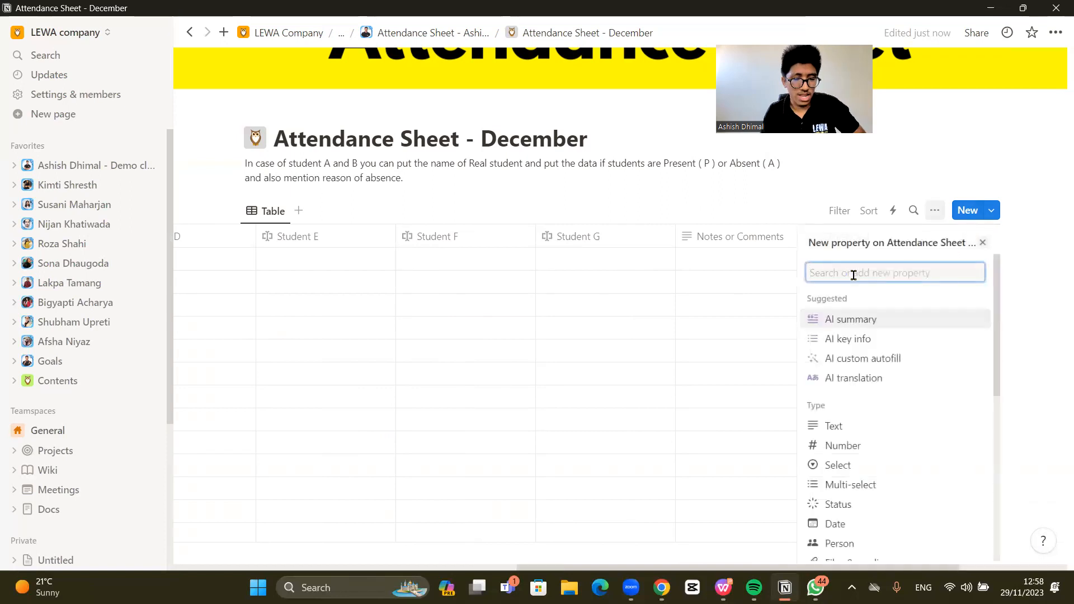
text(Per)
key(BackSpace)
key(BackSpace)
key(BackSpace)
text(Duration)
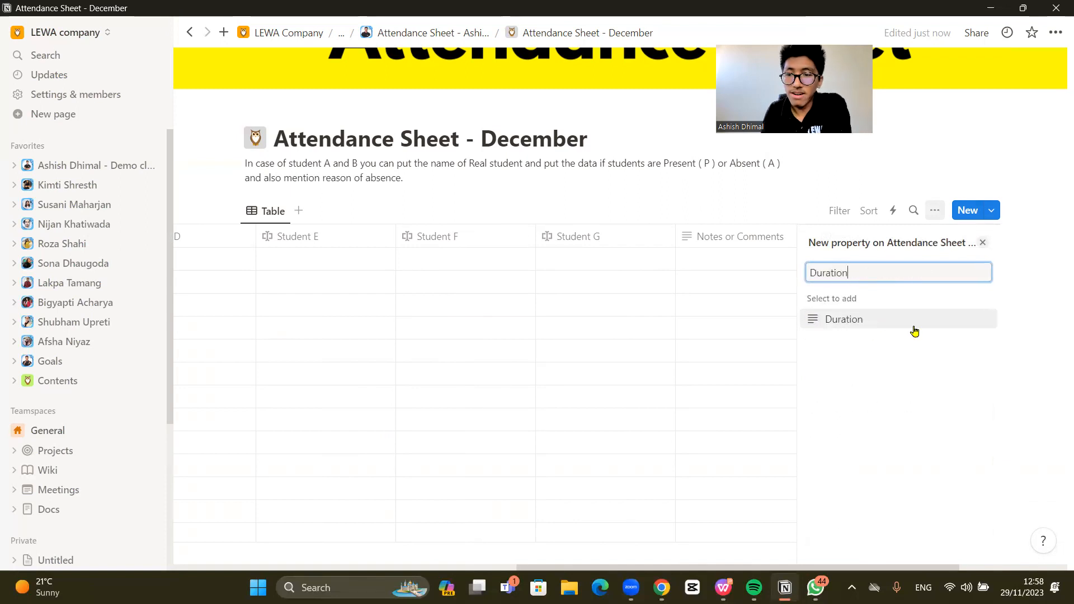
click(919, 329)
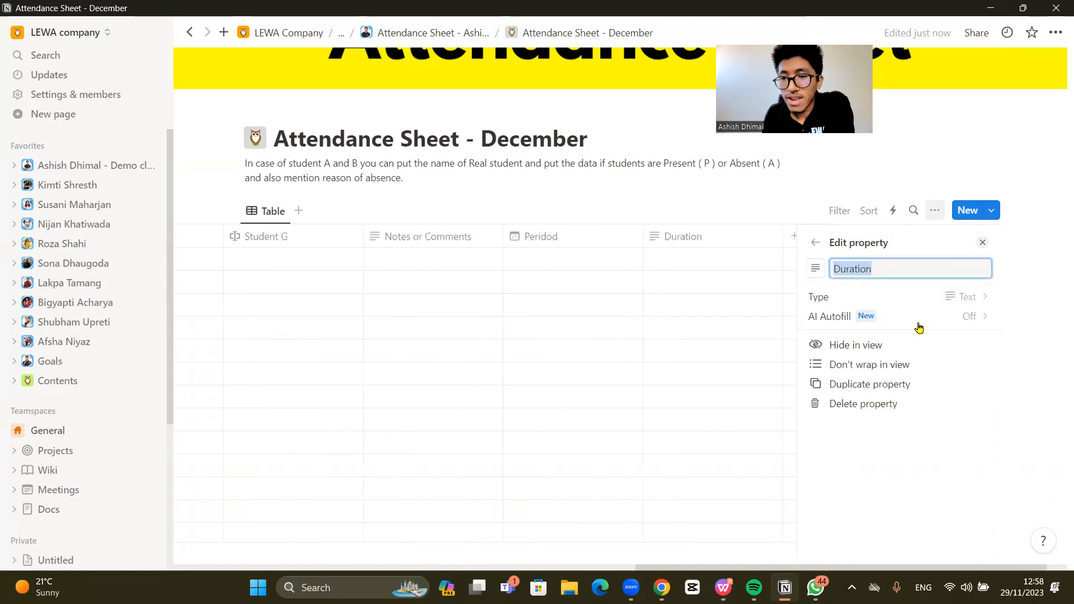
Step: Change the Duration property's type to Date
click(972, 302)
scroll(876, 425, down, 1)
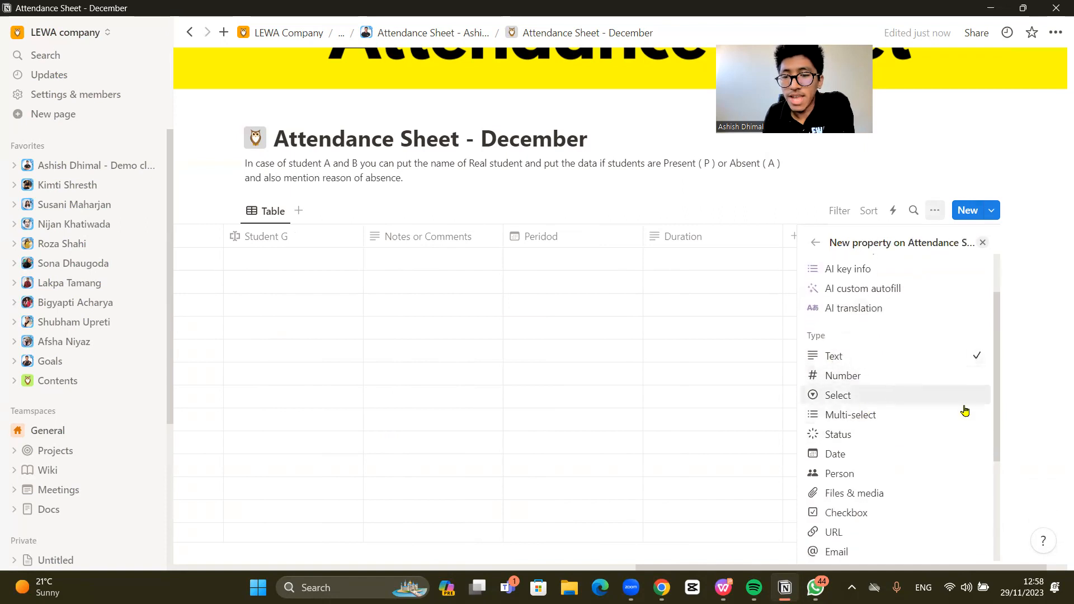
click(858, 466)
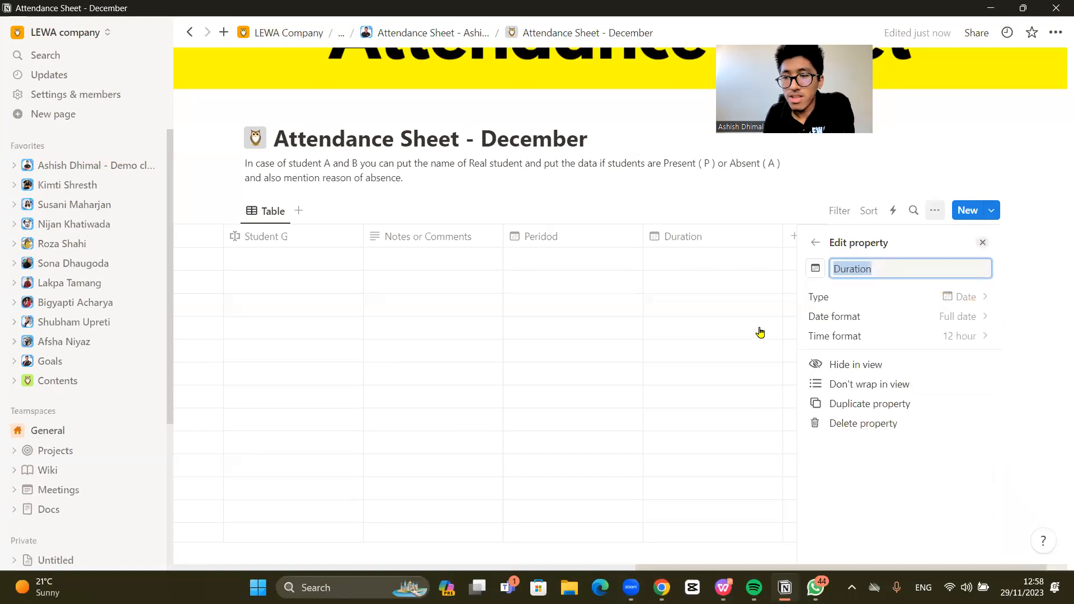
click(742, 336)
key(Escape)
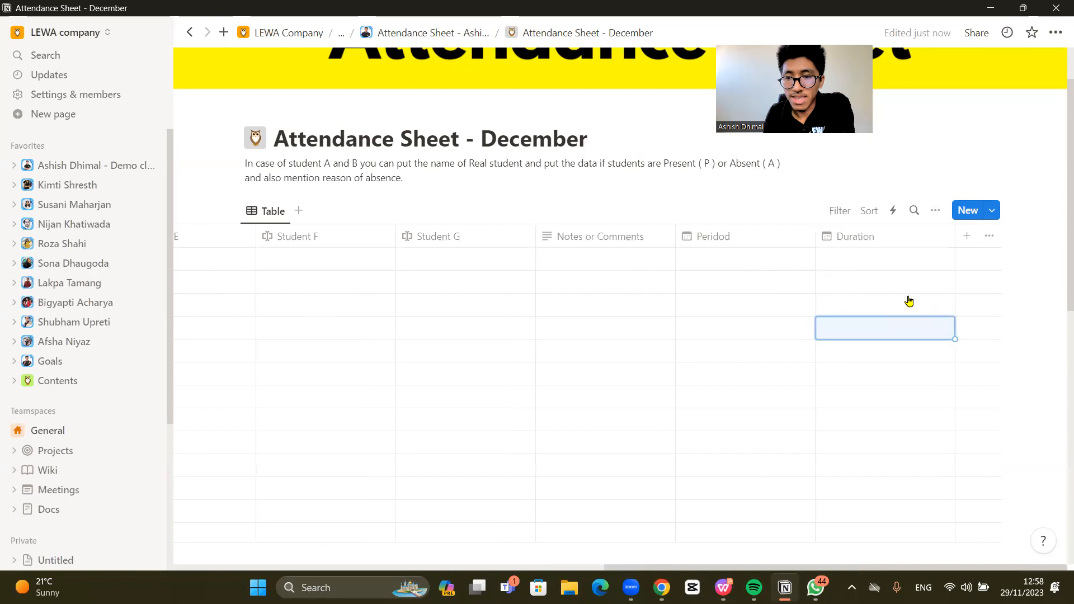
Step: Check the reminder options available for the date in the first Duration cell
click(852, 266)
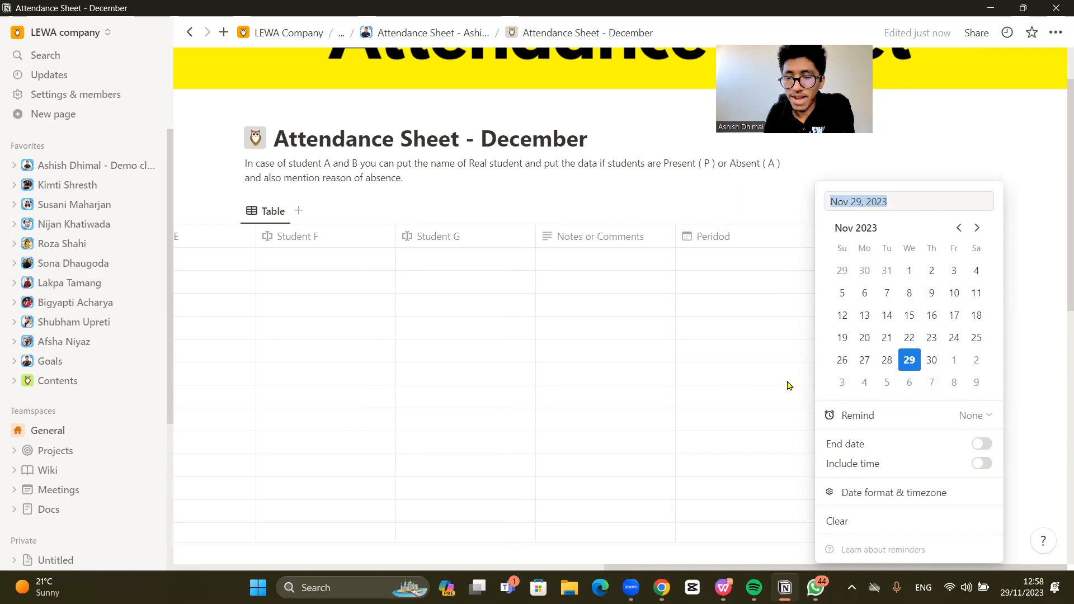
click(988, 417)
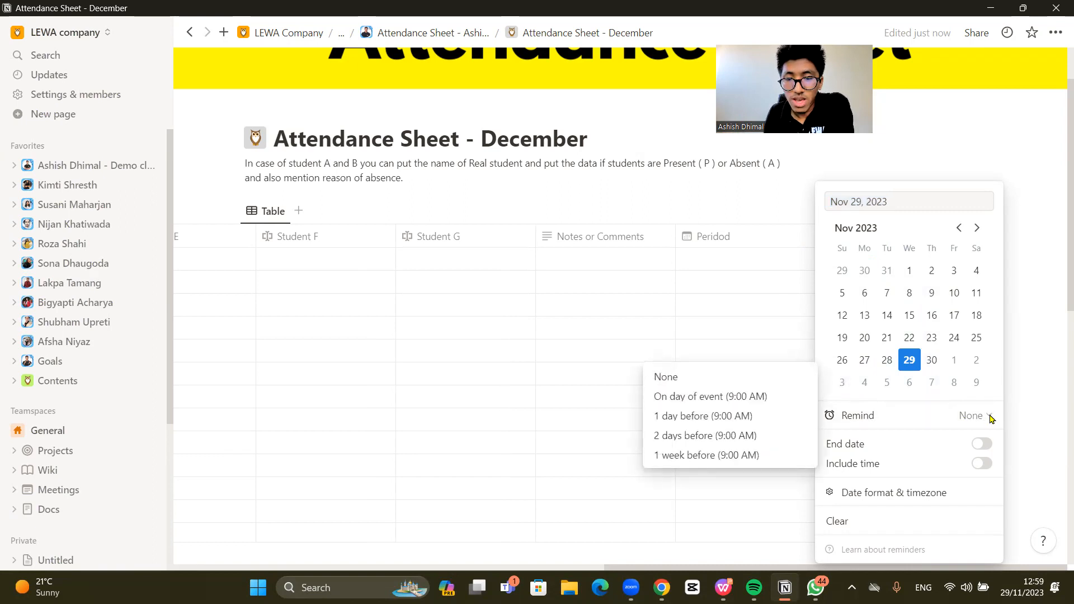
click(990, 416)
click(732, 314)
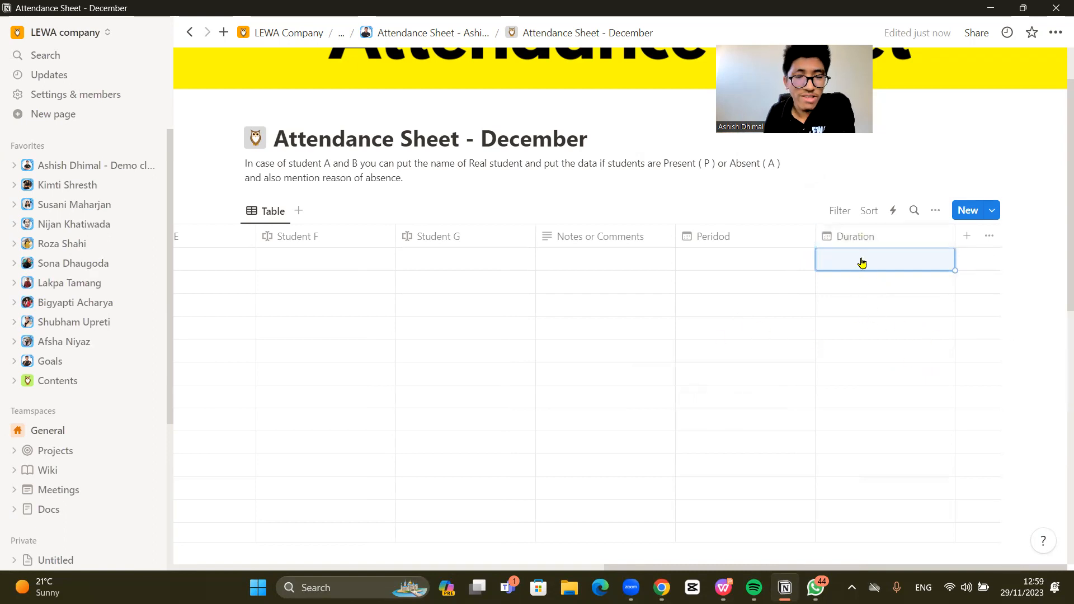
drag(701, 567, 227, 532)
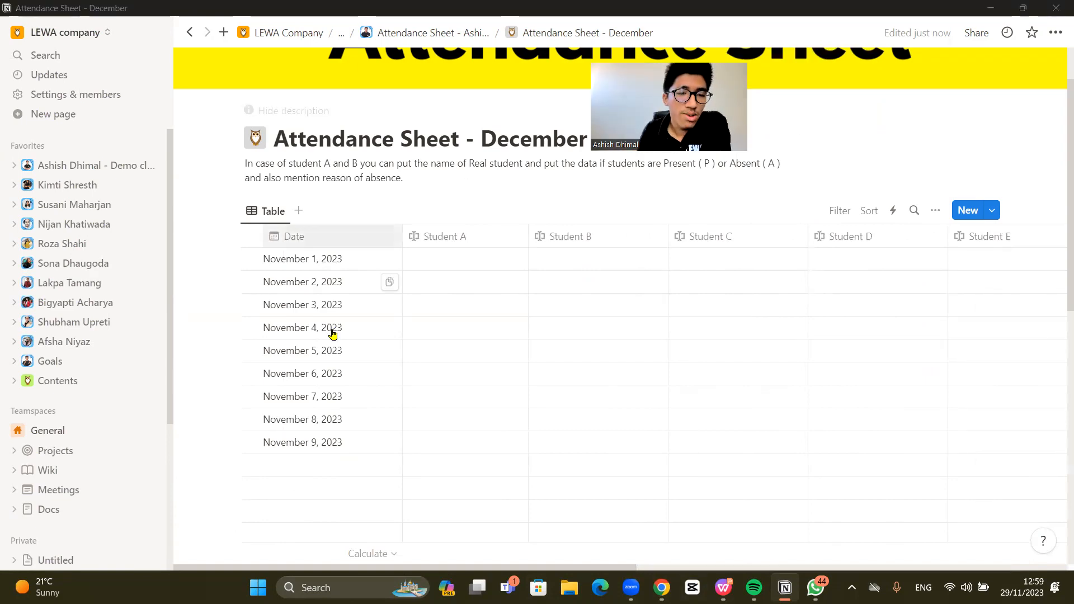
scroll(308, 364, down, 1)
click(287, 429)
click(287, 426)
click(287, 427)
click(287, 451)
click(287, 478)
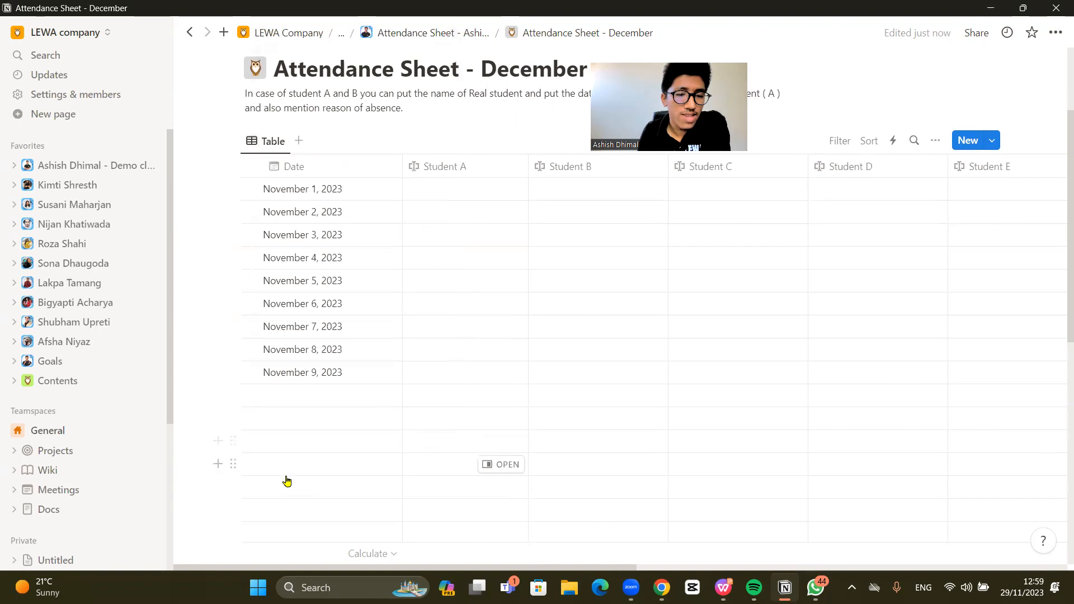
click(223, 462)
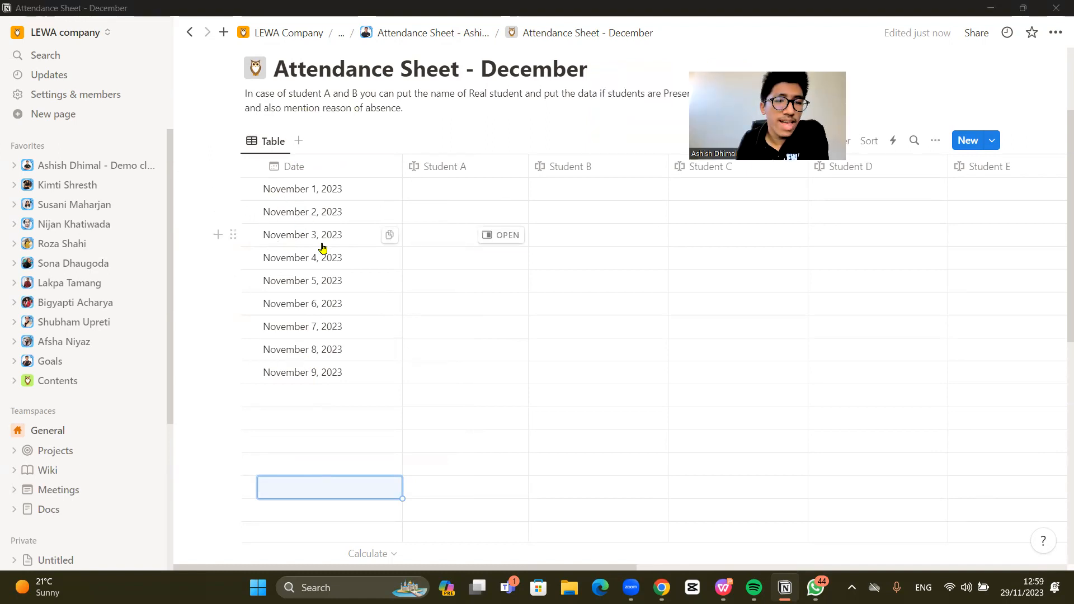
Step: Change the Date of the first two rows to December 1 and December 2, 2023
click(296, 195)
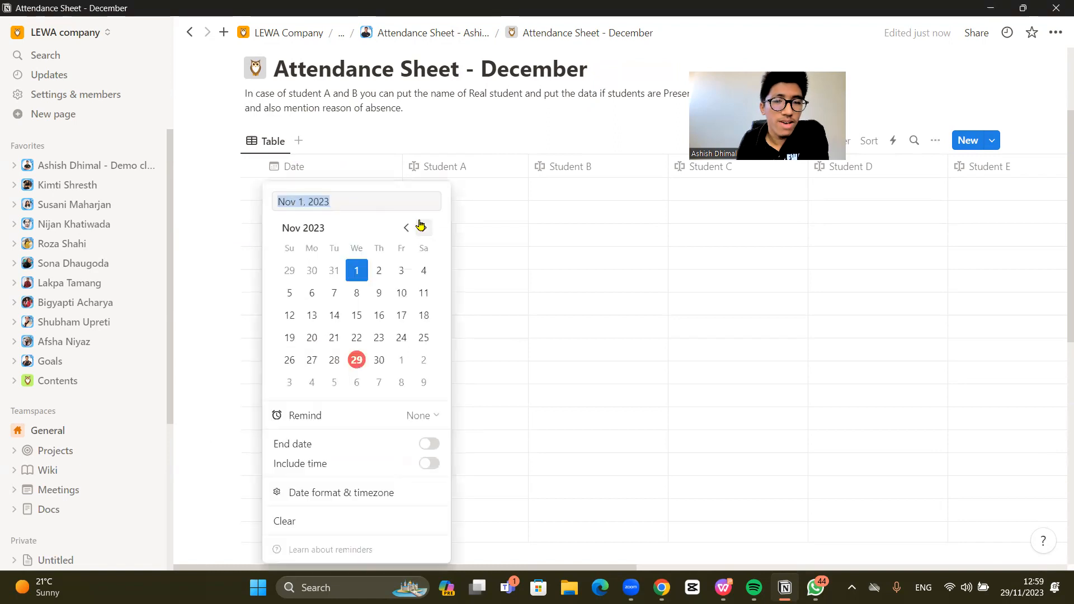
click(421, 230)
click(401, 271)
click(515, 257)
click(300, 214)
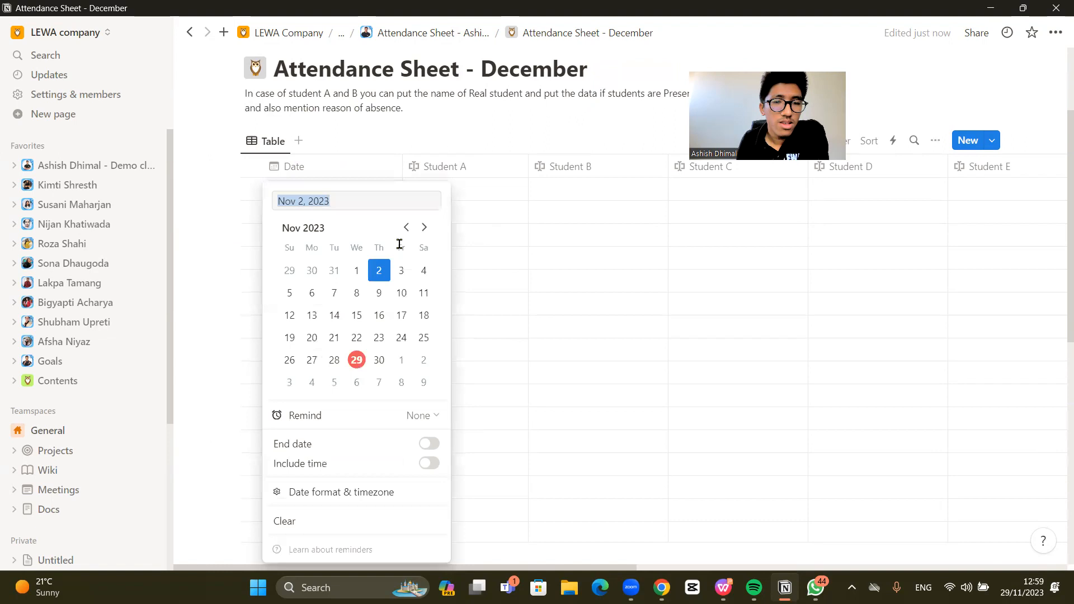
click(424, 228)
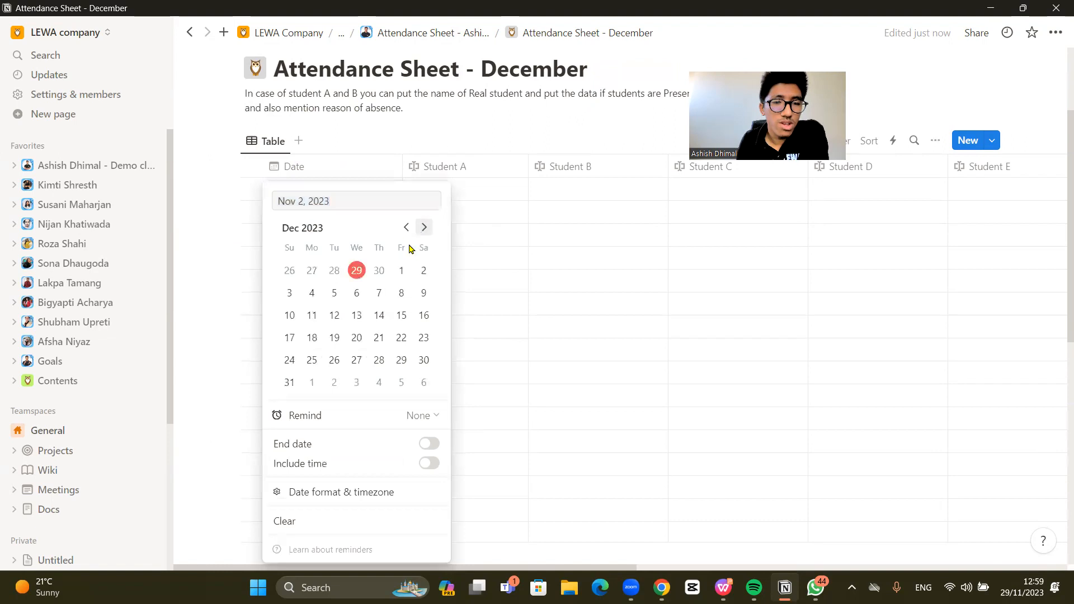
click(424, 270)
click(498, 255)
Step: Change the Date of the third row to December 3, 2023
click(307, 239)
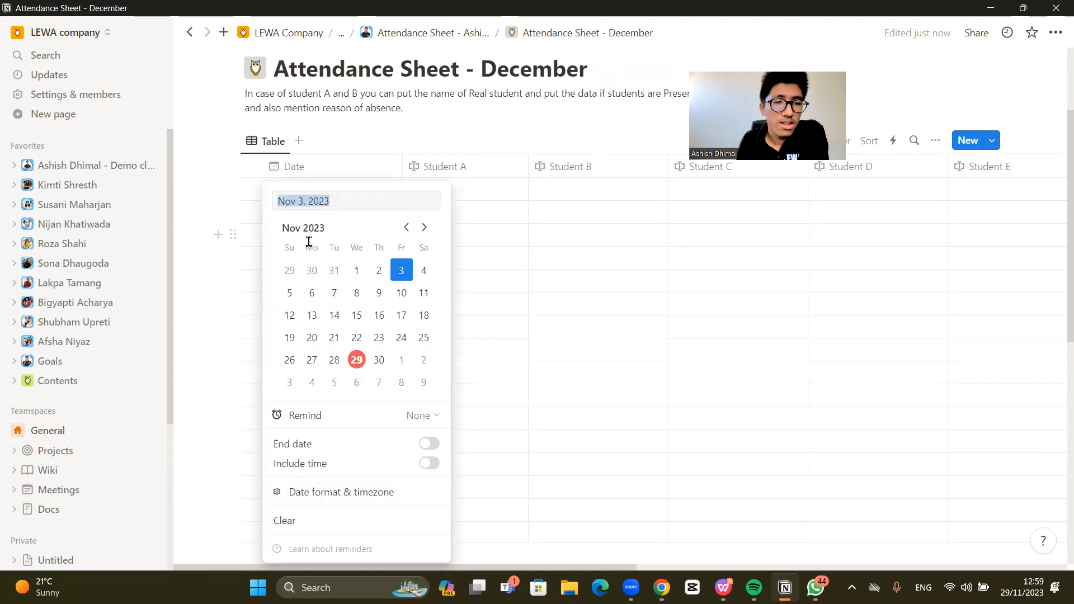
click(424, 227)
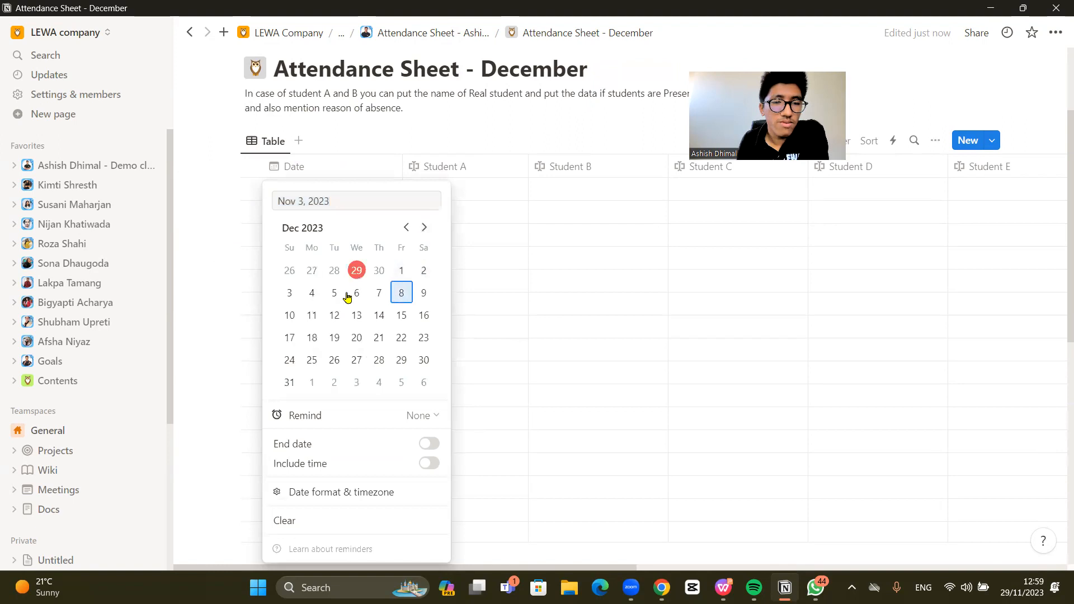
click(295, 301)
click(307, 278)
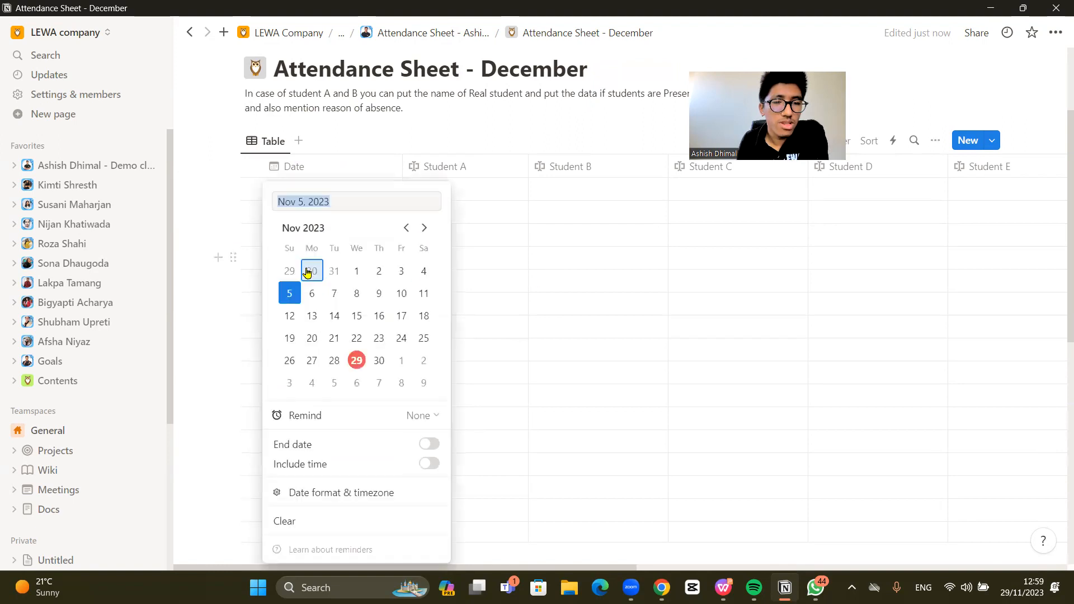
click(424, 227)
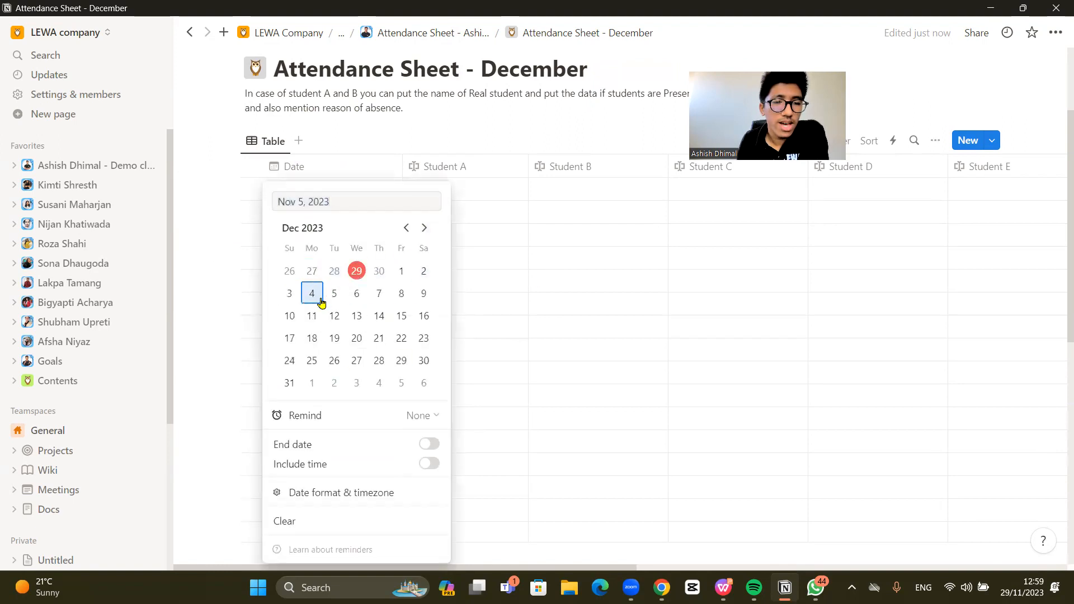
key(Escape)
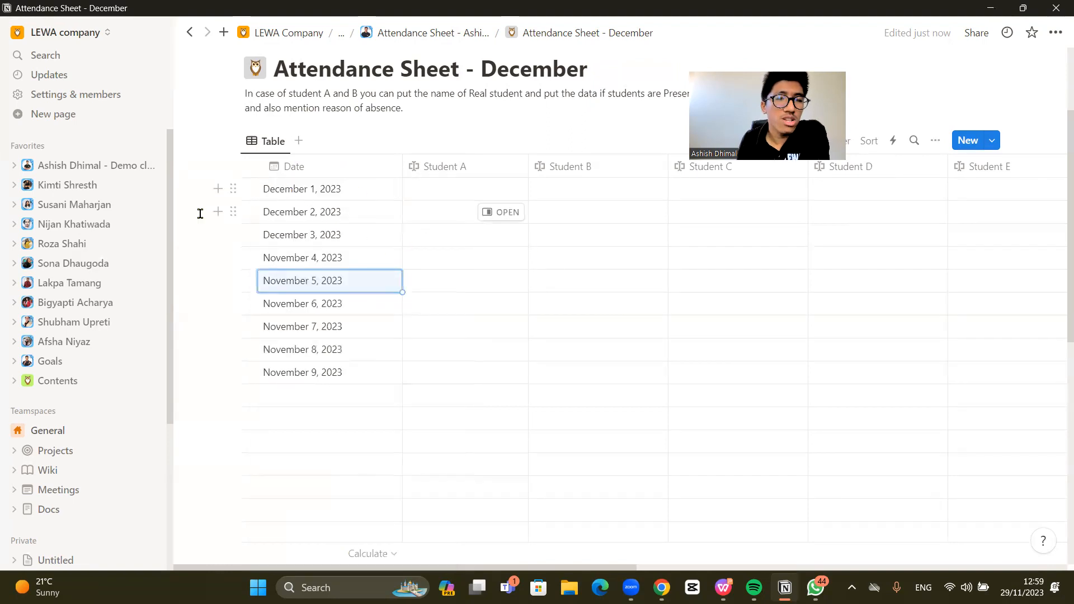
Step: Set the Date of the table's last empty row to December 31, 2023
scroll(328, 336, down, 6)
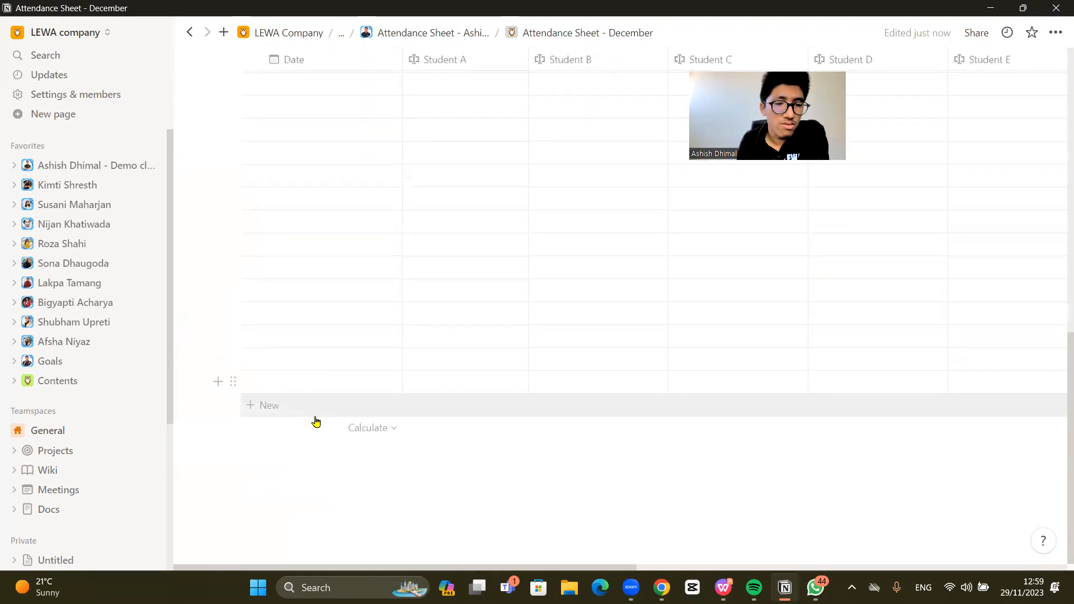
click(284, 382)
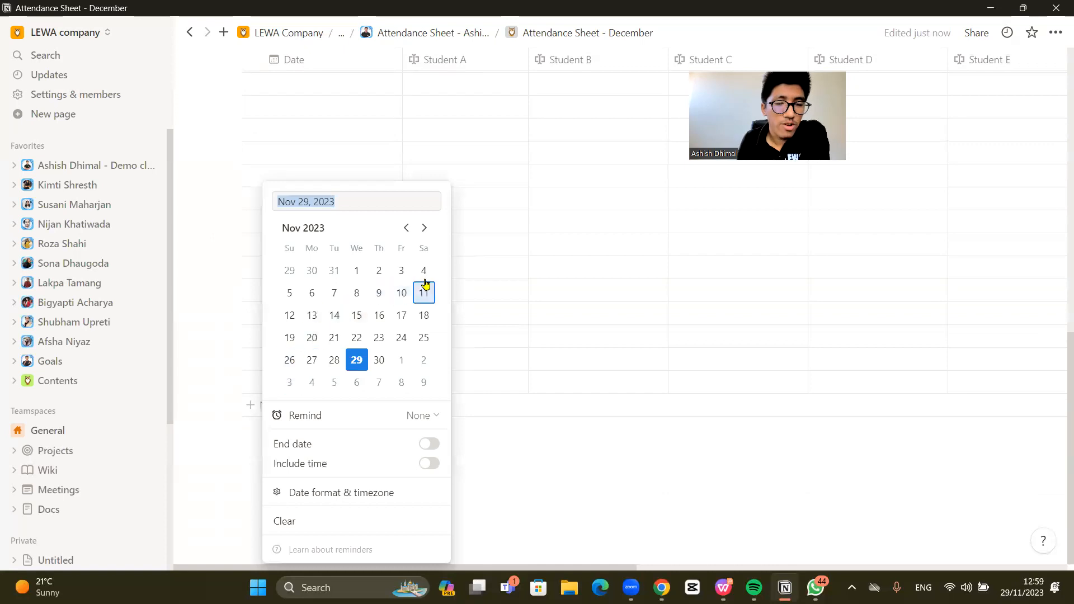
click(425, 227)
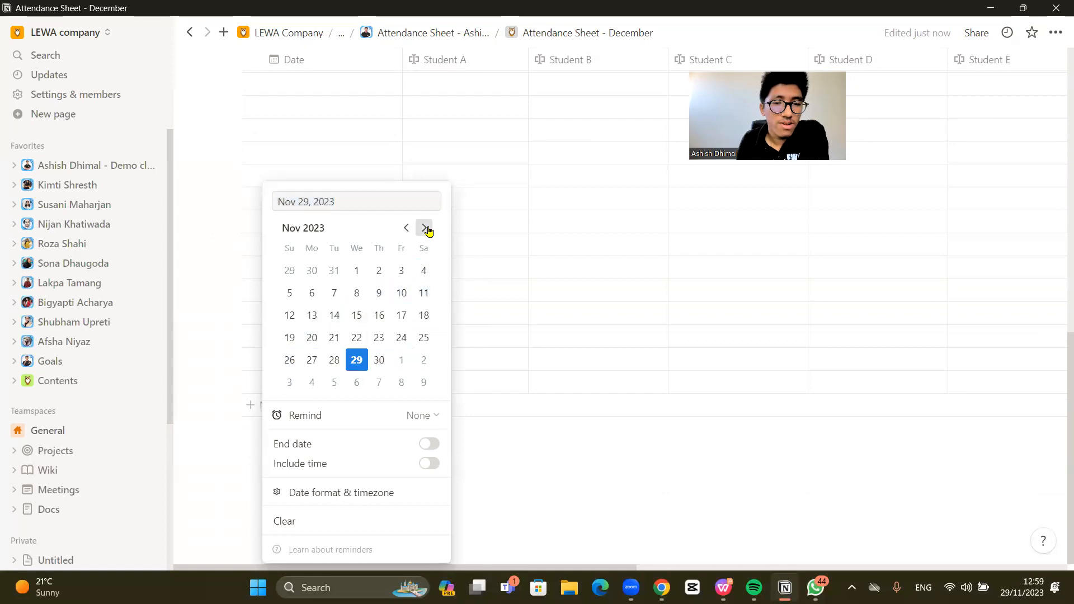
click(289, 383)
key(Escape)
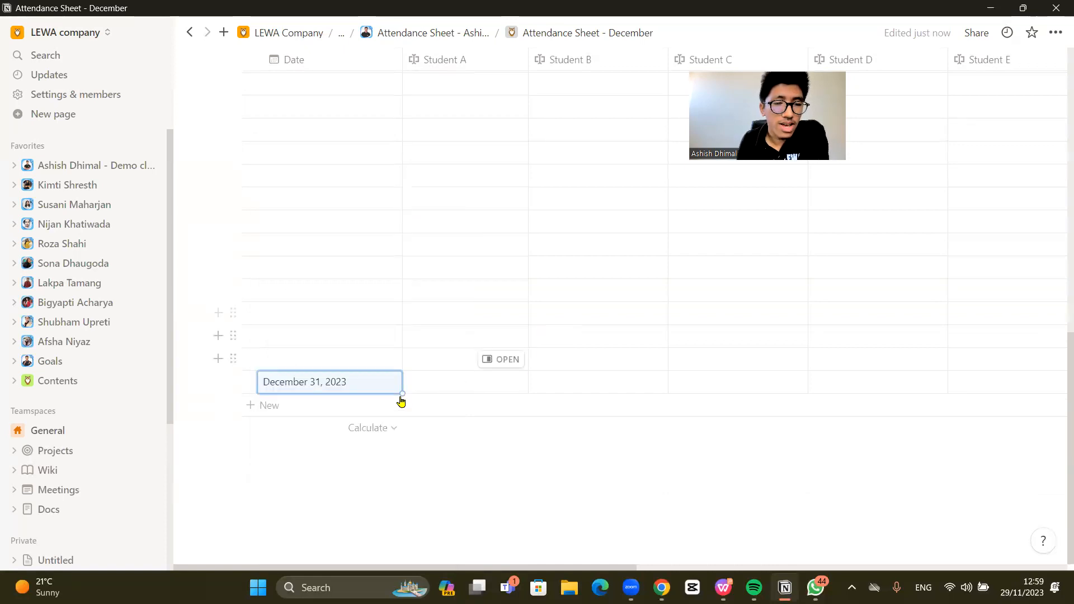
Step: Add a row below December 31, 2023 and enter "Total Sessions -" in its Student A cell
click(295, 414)
key(Escape)
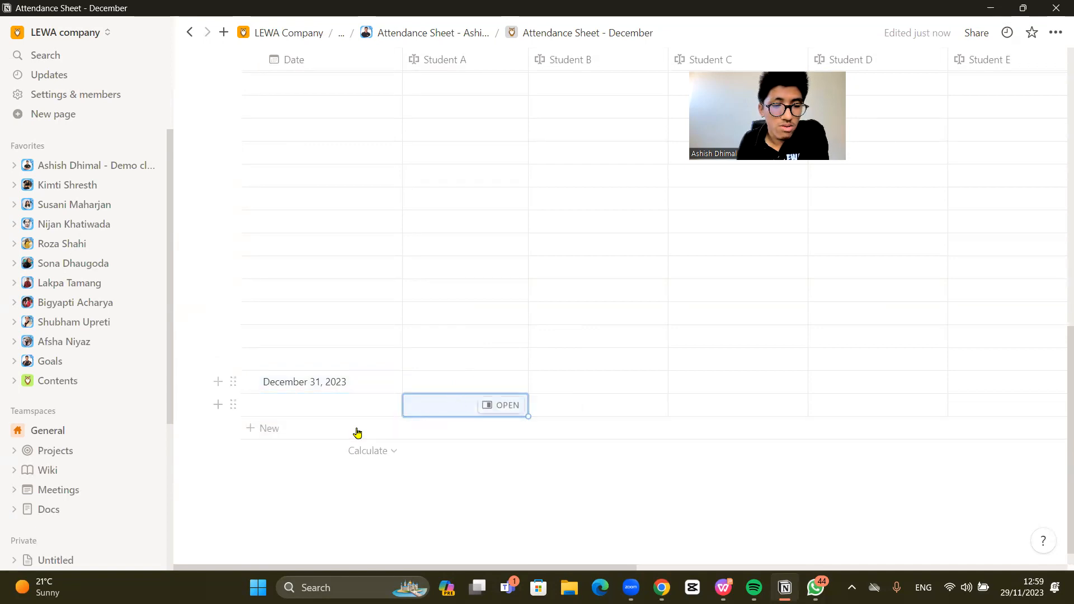
click(386, 451)
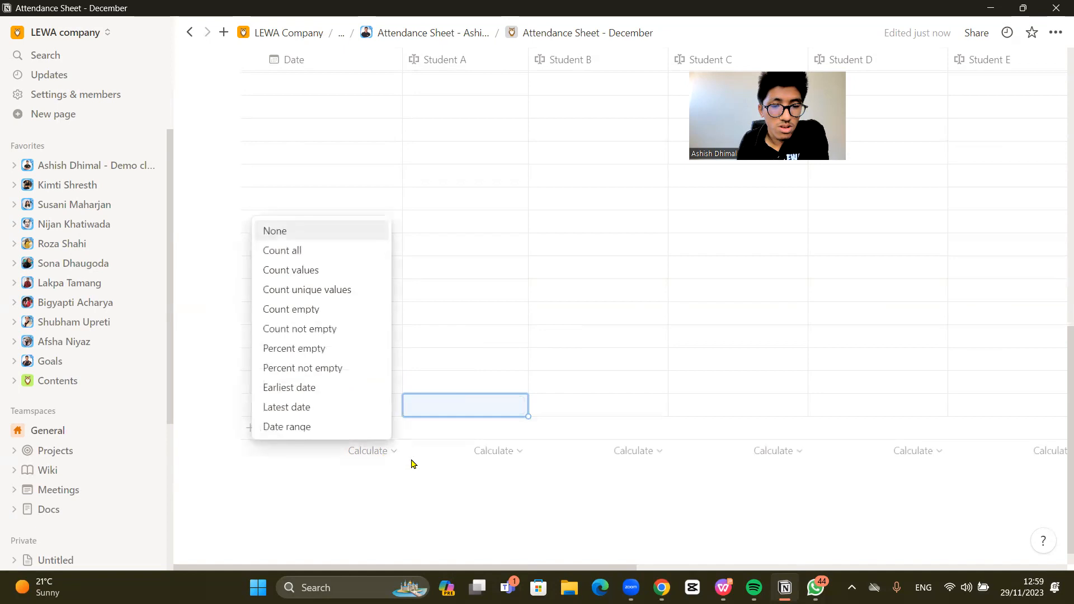
click(461, 410)
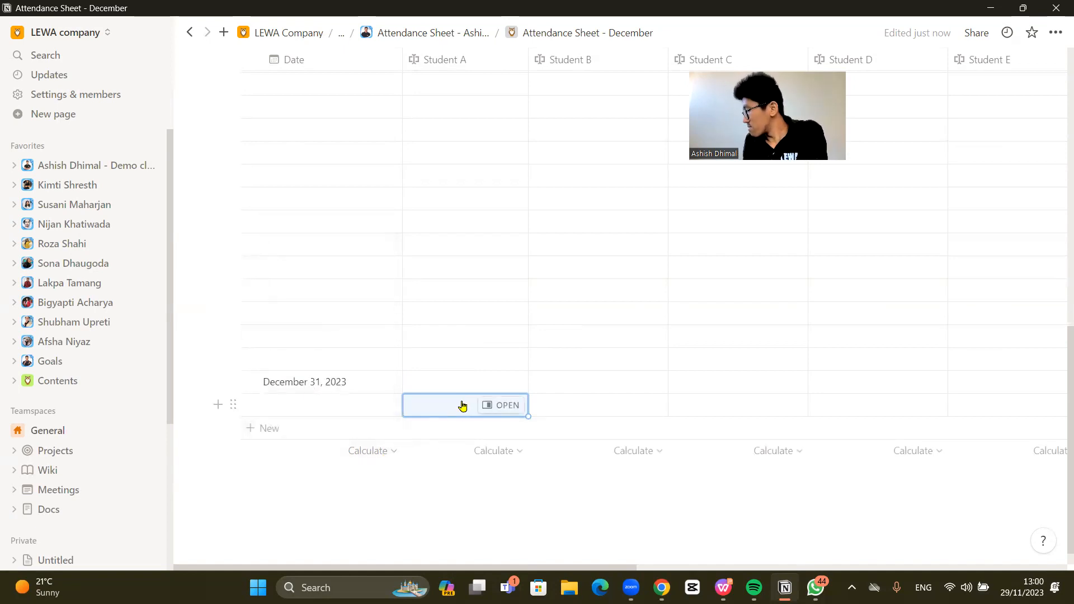
click(463, 406)
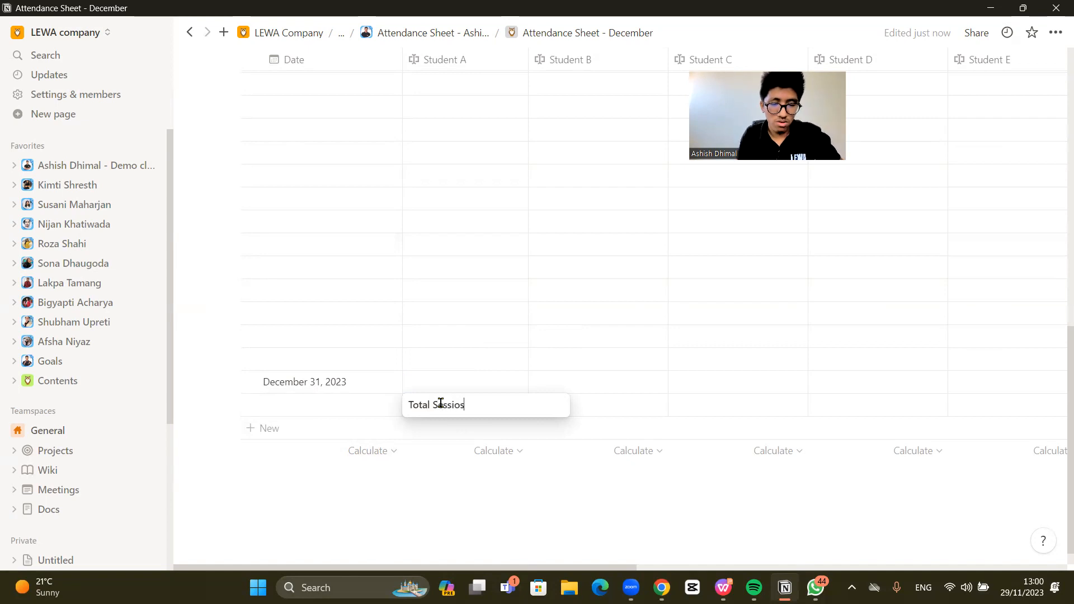
key(BackSpace)
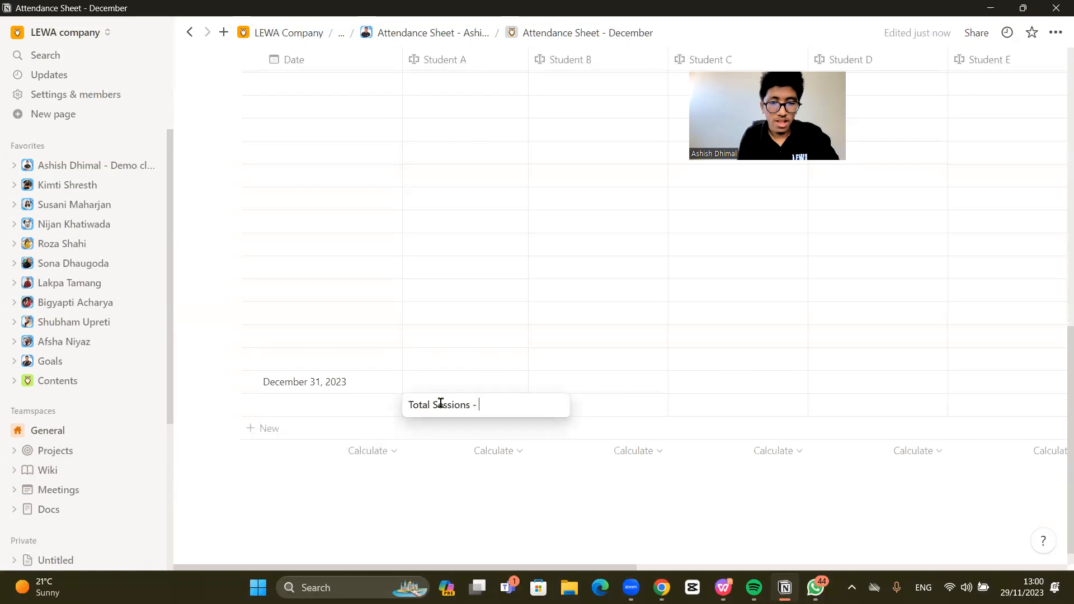
key(Escape)
Step: Complete the Student A entry in the final row so that it reads "Total Sessions - 20"
scroll(458, 302, up, 10)
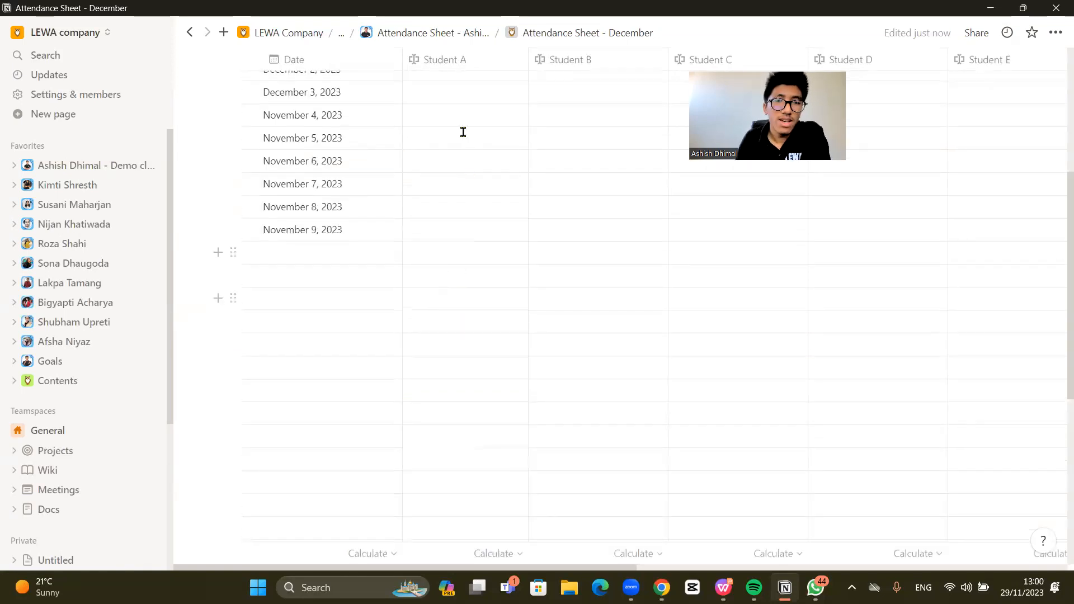
scroll(621, 345, down, 10)
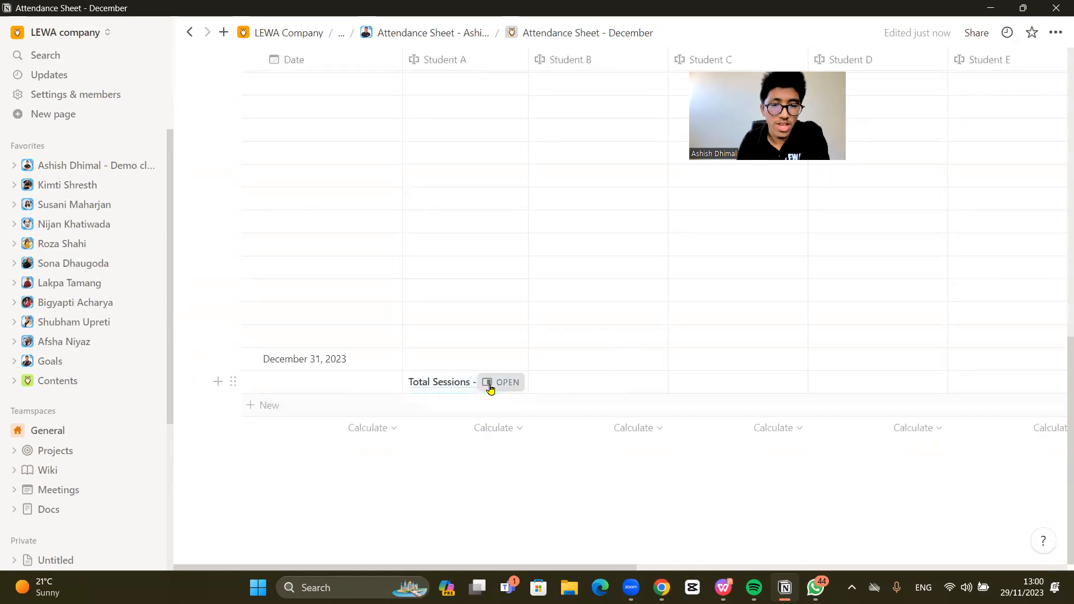
click(485, 382)
click(481, 383)
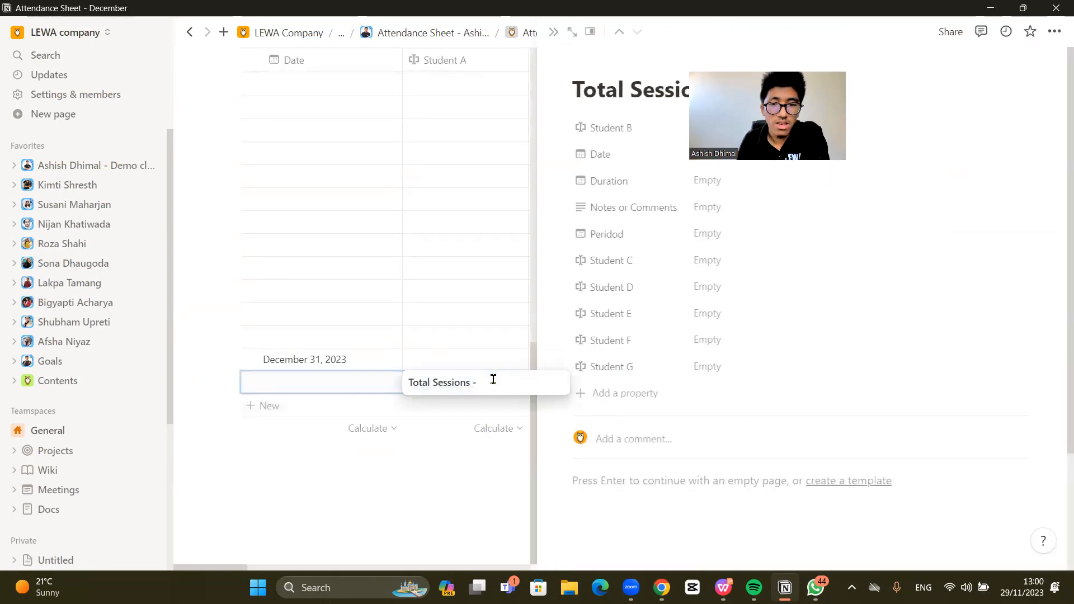
key(Escape)
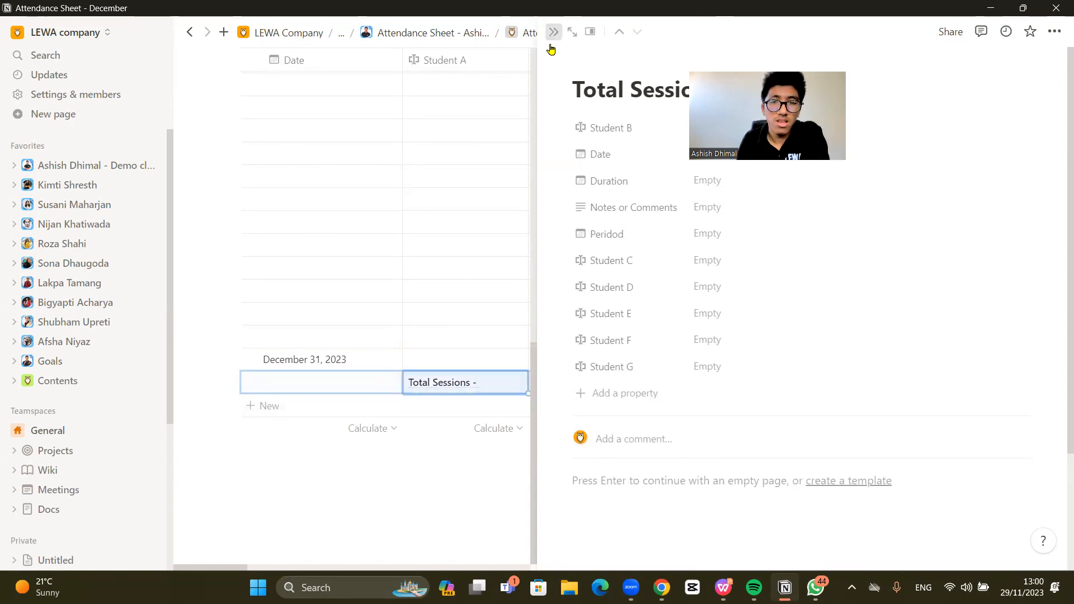
click(470, 390)
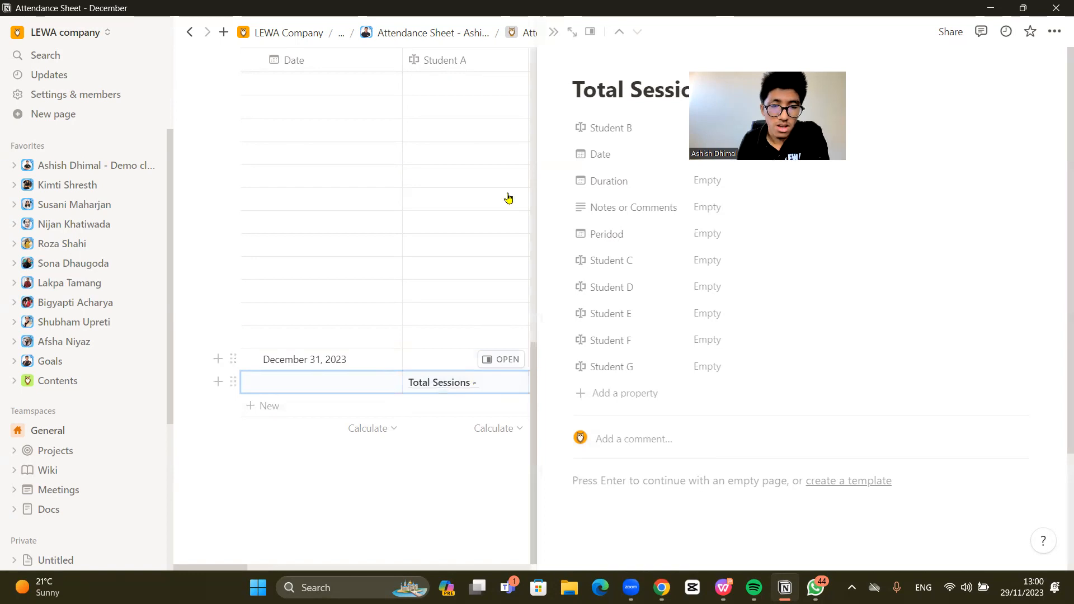
click(472, 384)
click(459, 385)
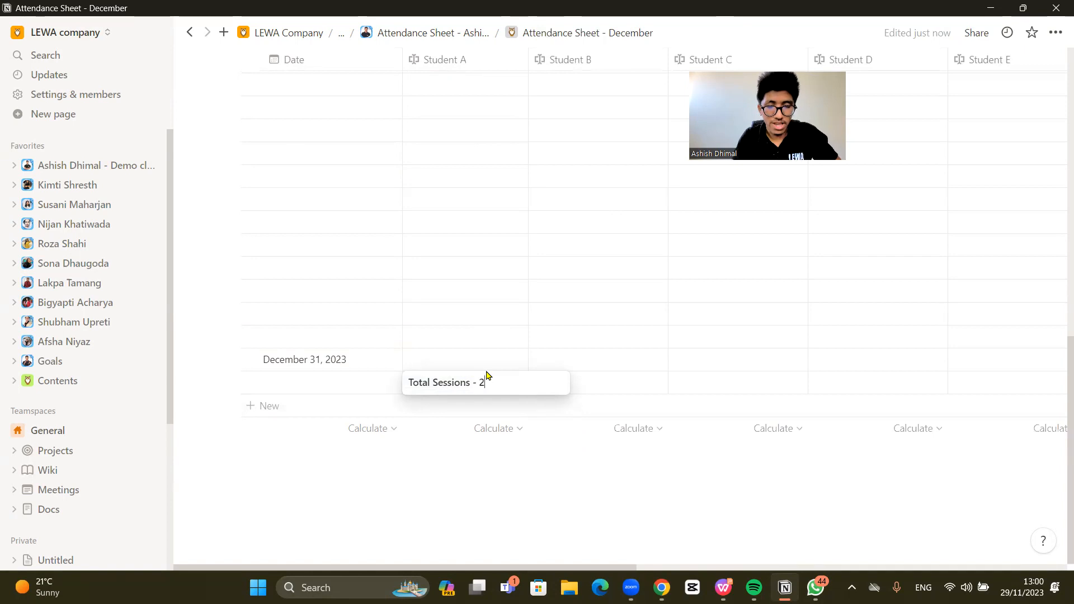
key(Escape)
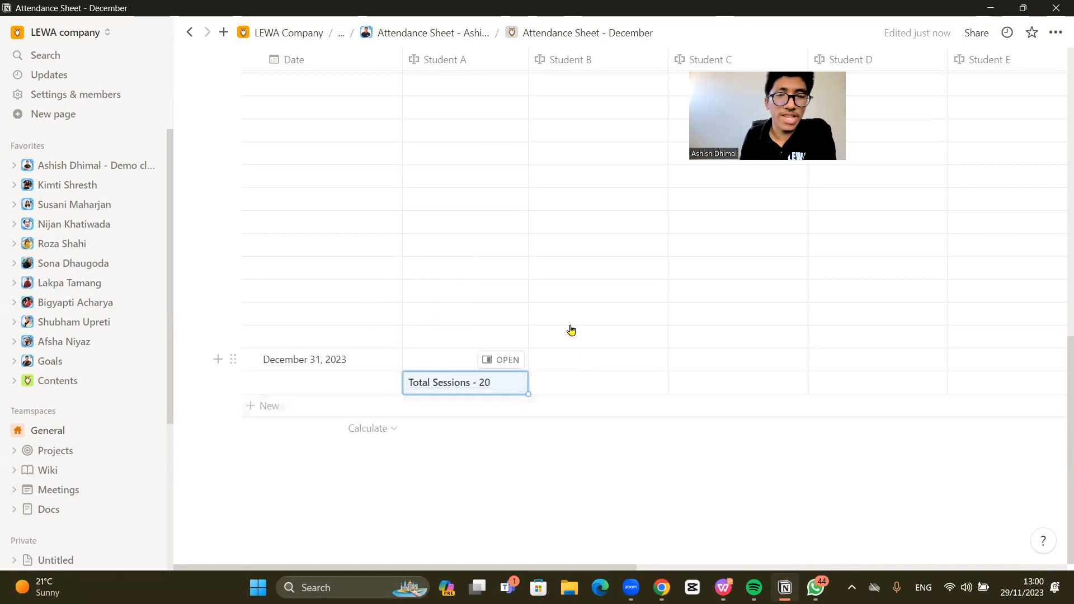
scroll(571, 331, up, 15)
scroll(598, 352, down, 15)
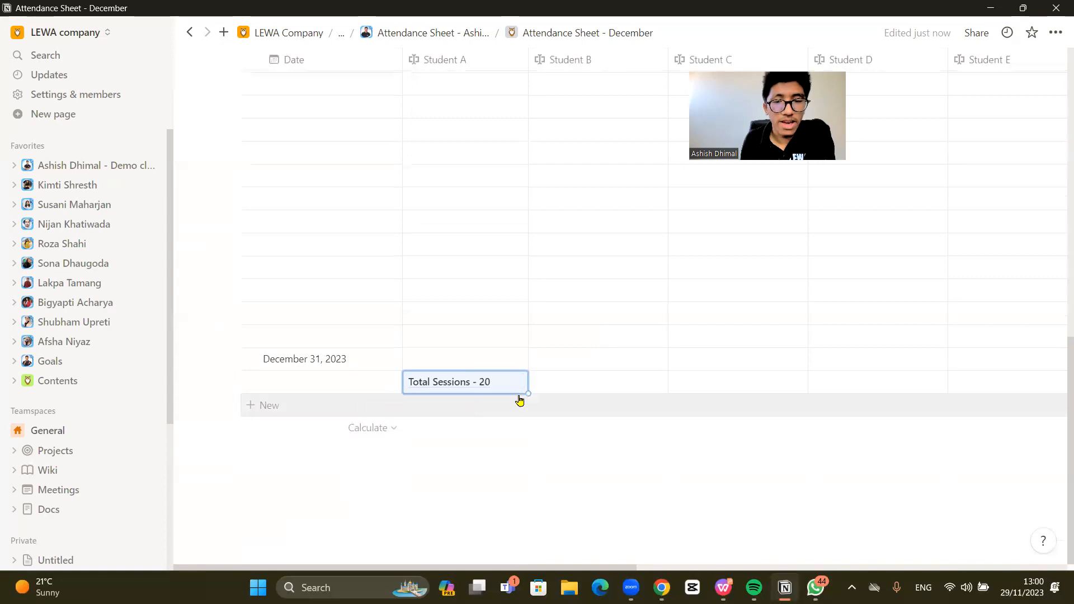
click(566, 388)
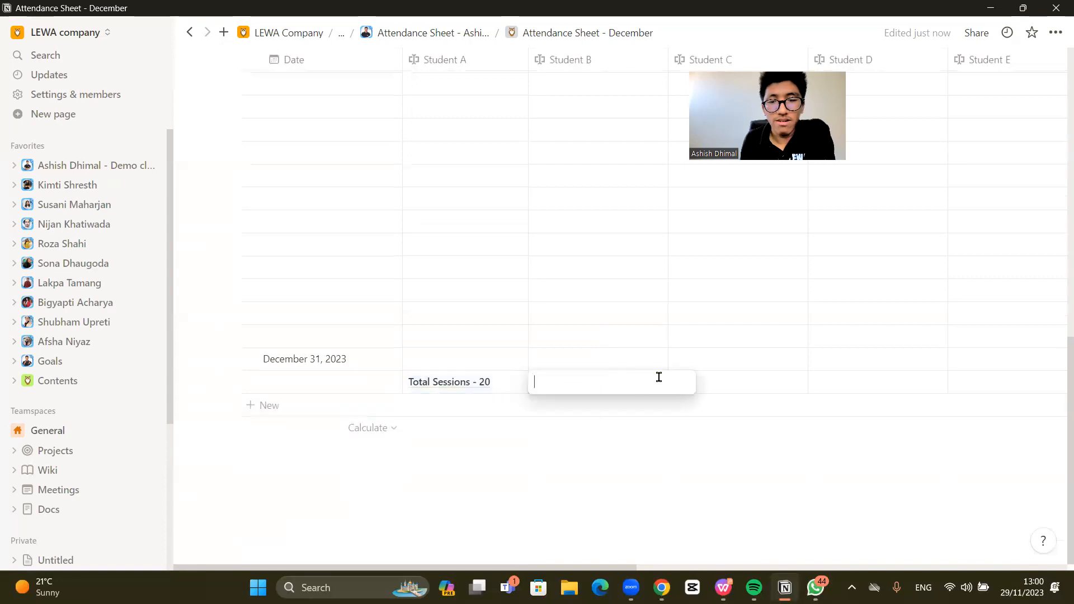
click(729, 382)
click(822, 386)
click(1032, 373)
click(1039, 368)
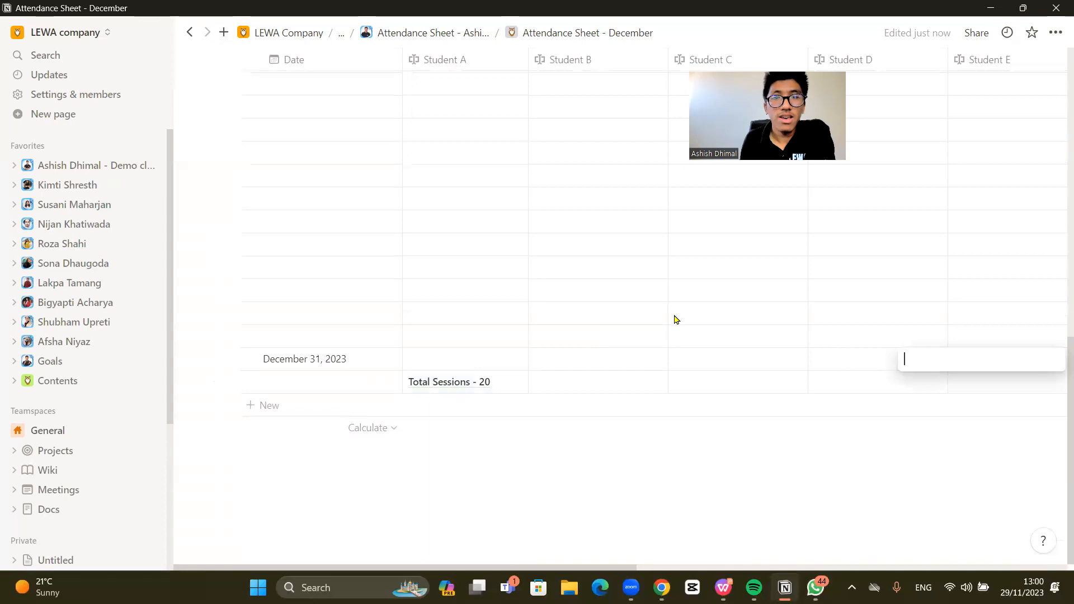
key(Escape)
scroll(586, 257, up, 15)
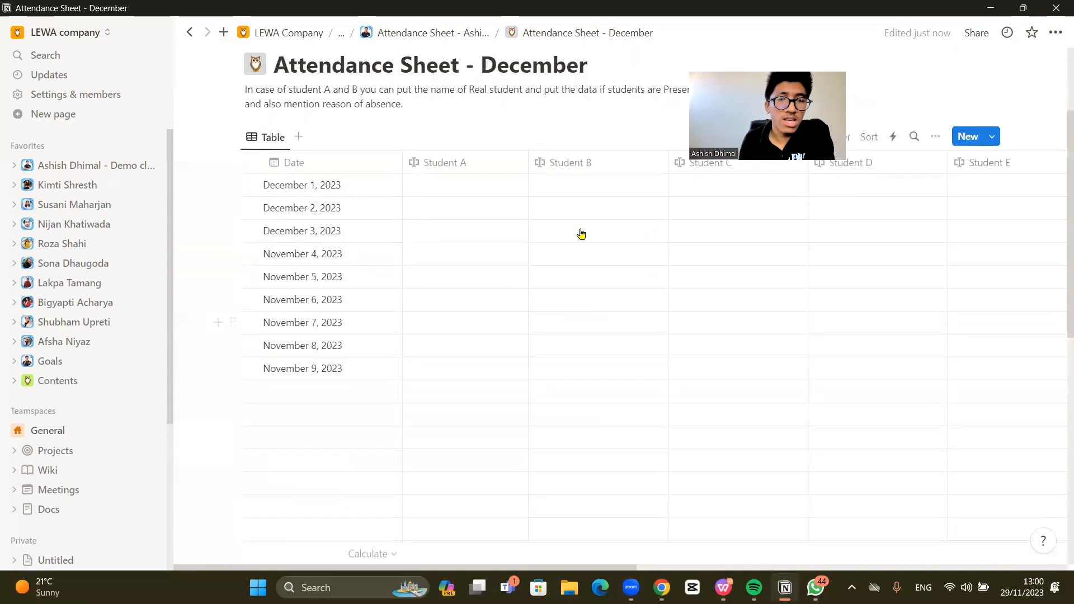